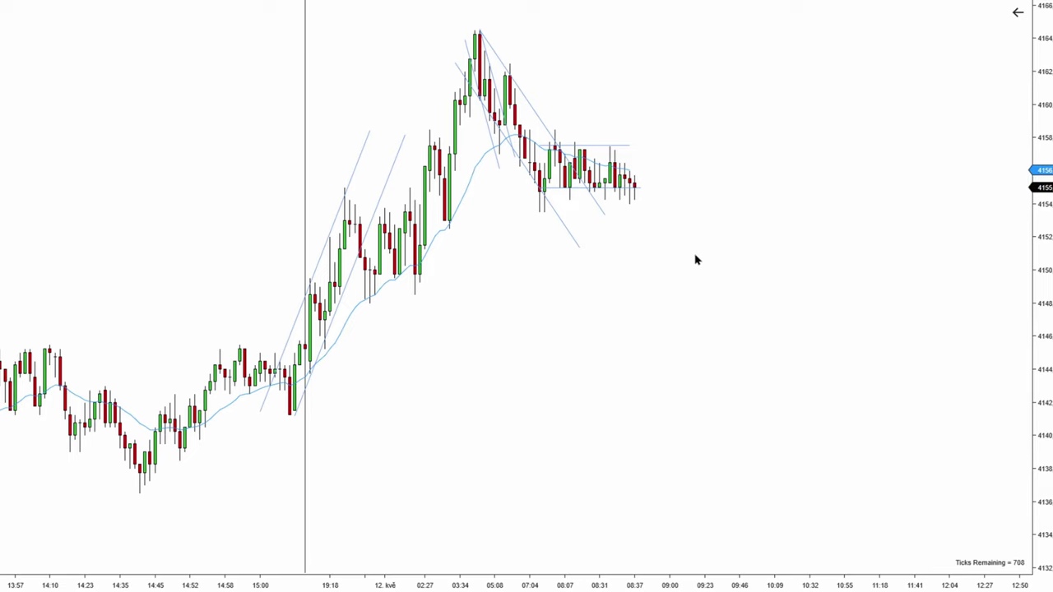
pyautogui.scroll(-1, 691, 256)
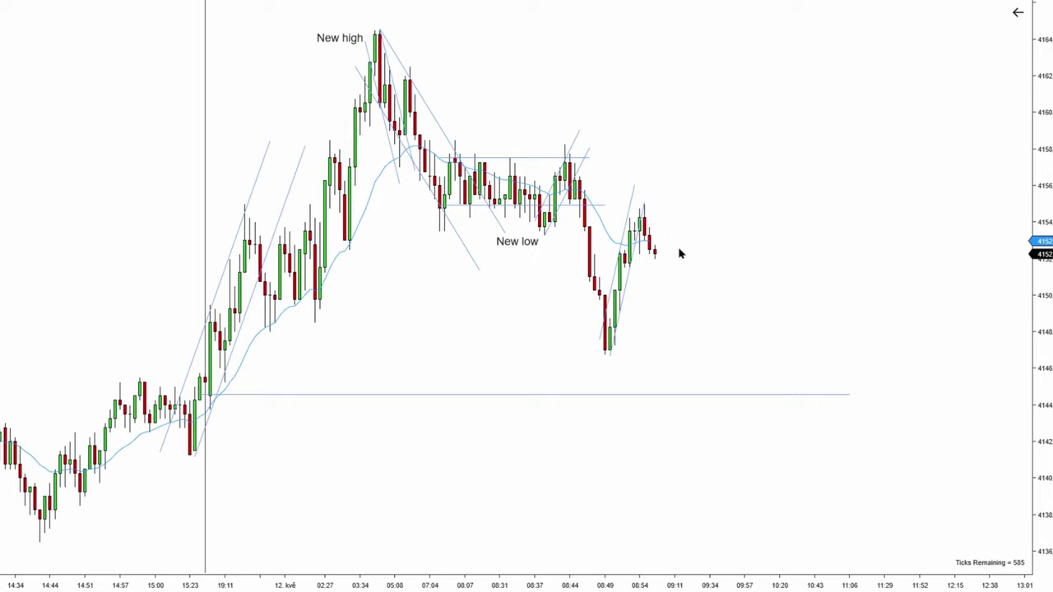
pyautogui.scroll(1, 759, 225)
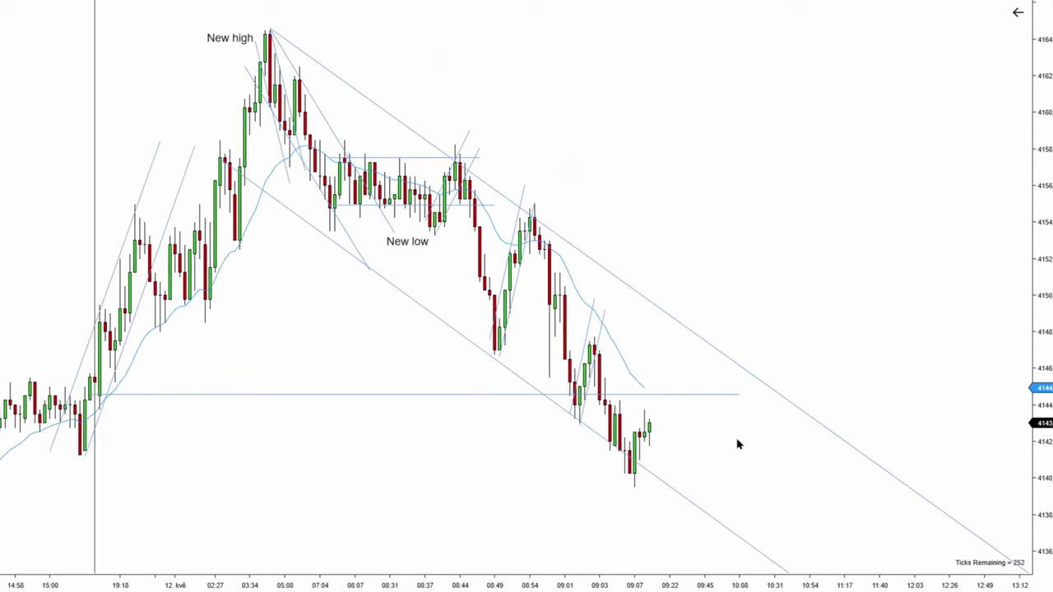
pyautogui.moveTo(731, 445); pyautogui.dragTo(711, 445)
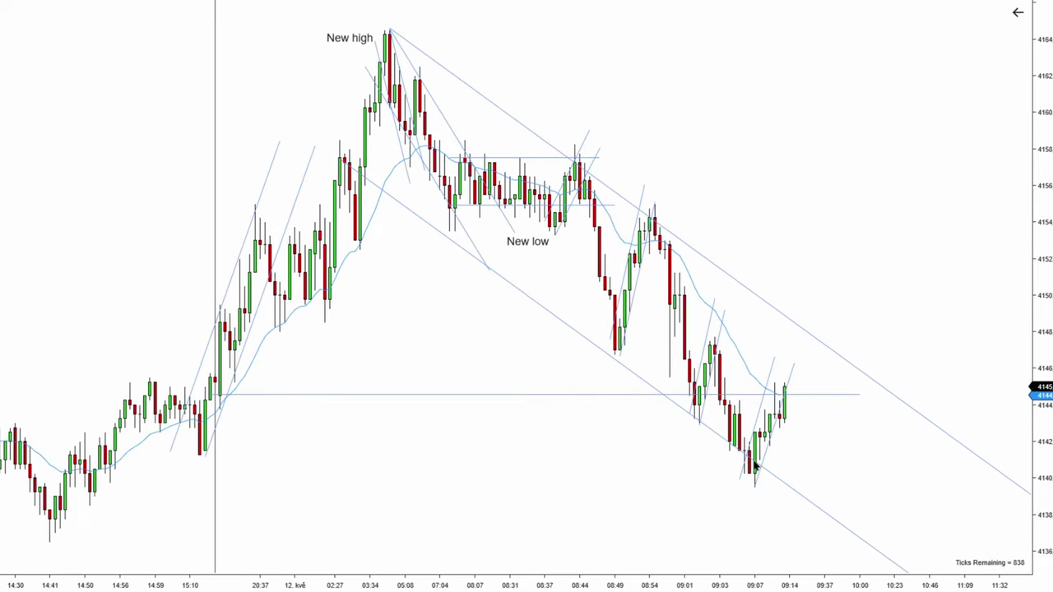
pyautogui.moveTo(798, 476); pyautogui.dragTo(773, 477)
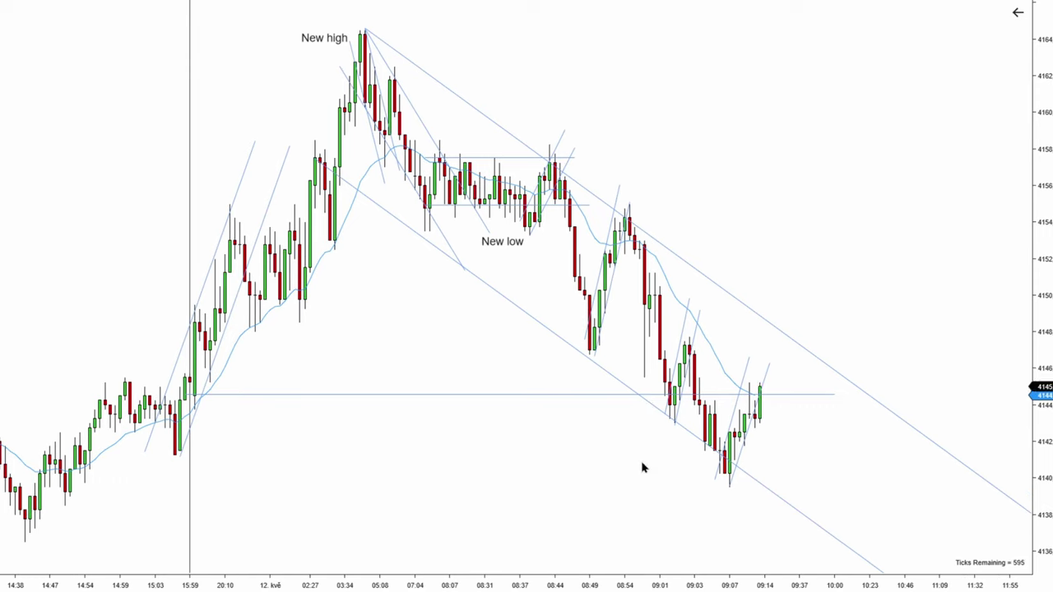
# Add the text label "Overshoot" beside the swing low that dips below the falling channel's lower line.
pyautogui.write('overshoot')
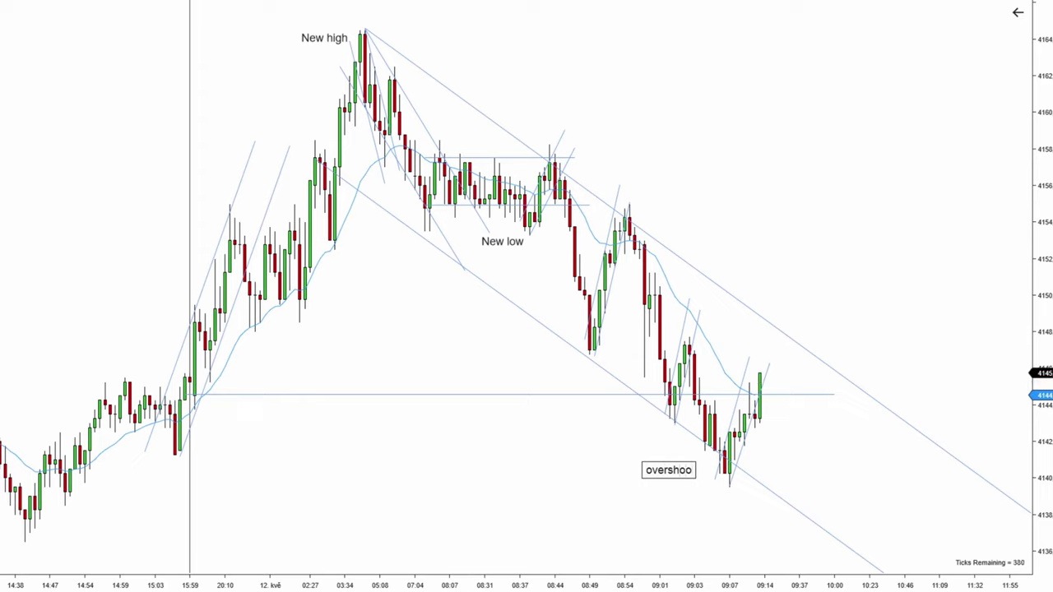
pyautogui.press('BackSpace')
pyautogui.press('BackSpace')
pyautogui.press('BackSpace')
pyautogui.press('BackSpace')
pyautogui.press('BackSpace')
pyautogui.press('BackSpace')
pyautogui.press('BackSpace')
pyautogui.press('BackSpace')
pyautogui.press('BackSpace')
pyautogui.write('Overshoot')
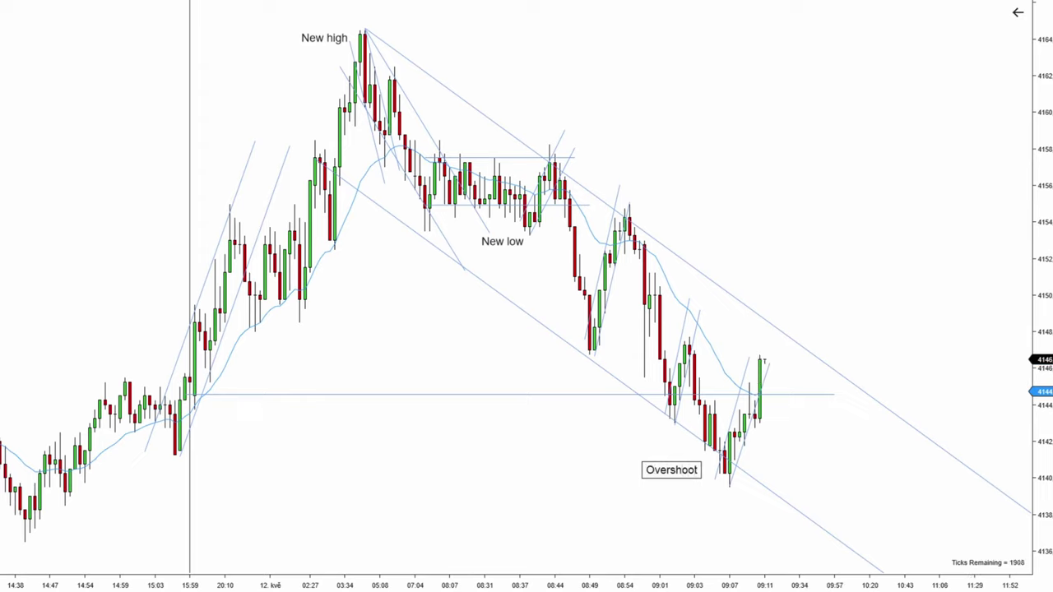
pyautogui.press('Return')
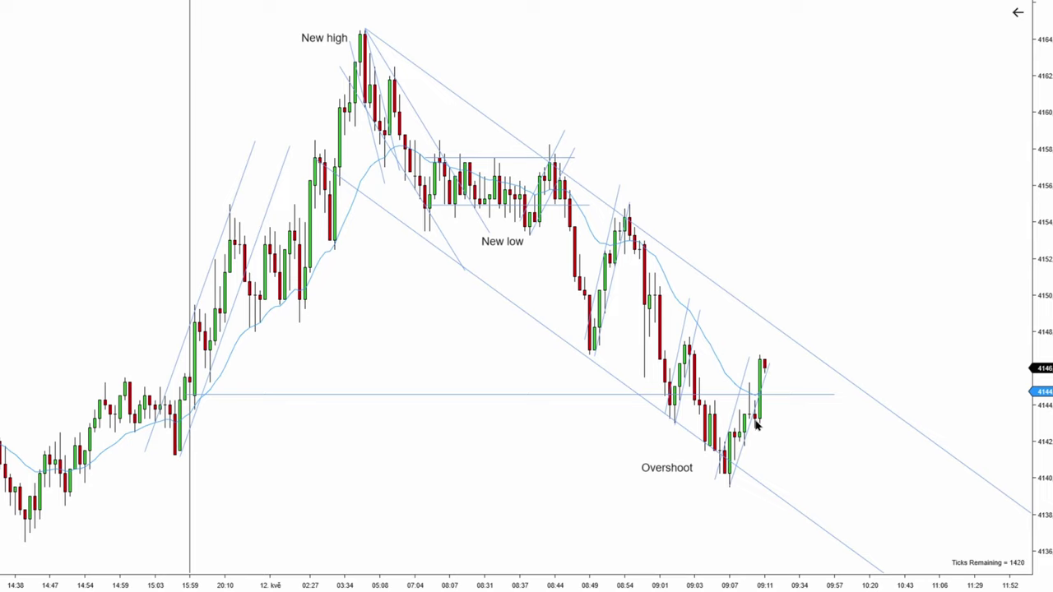
pyautogui.click(676, 472)
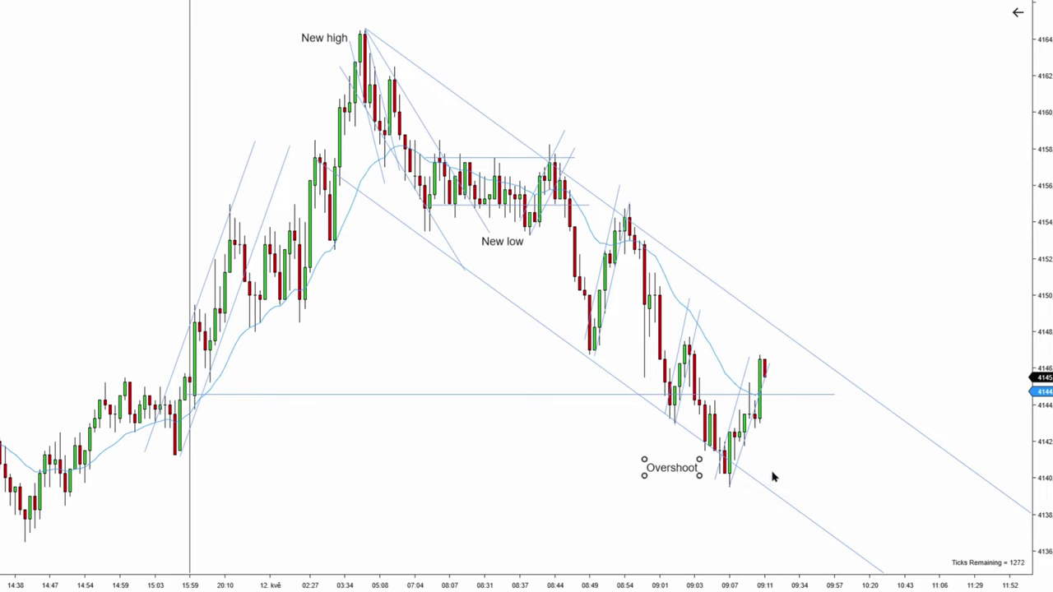
pyautogui.click(773, 476)
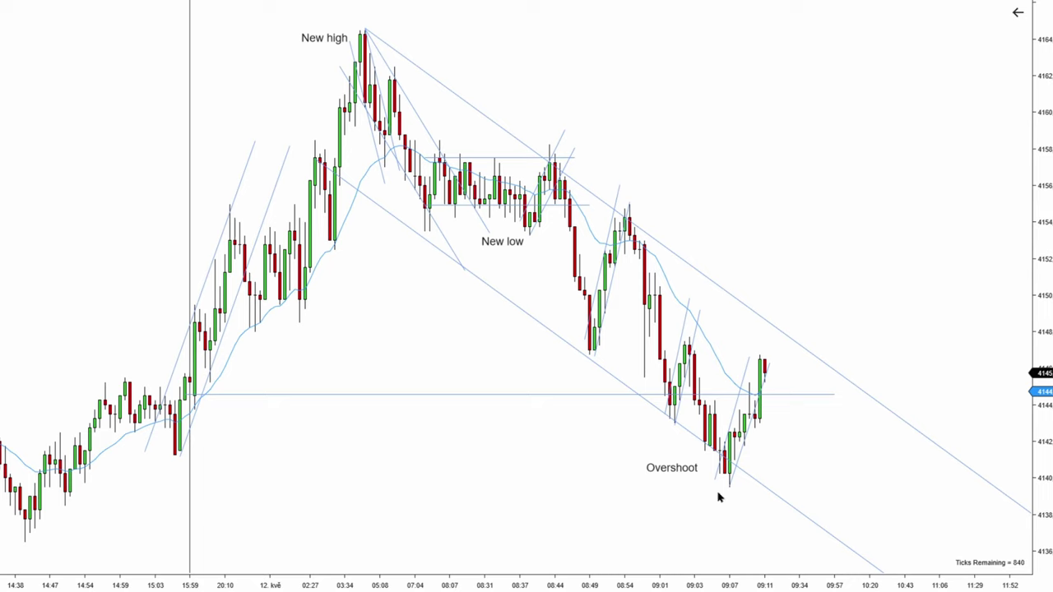
# Examine the rebound from the overshoot low against the moving average and the falling channel's upper line.
pyautogui.moveTo(831, 433); pyautogui.dragTo(759, 435)
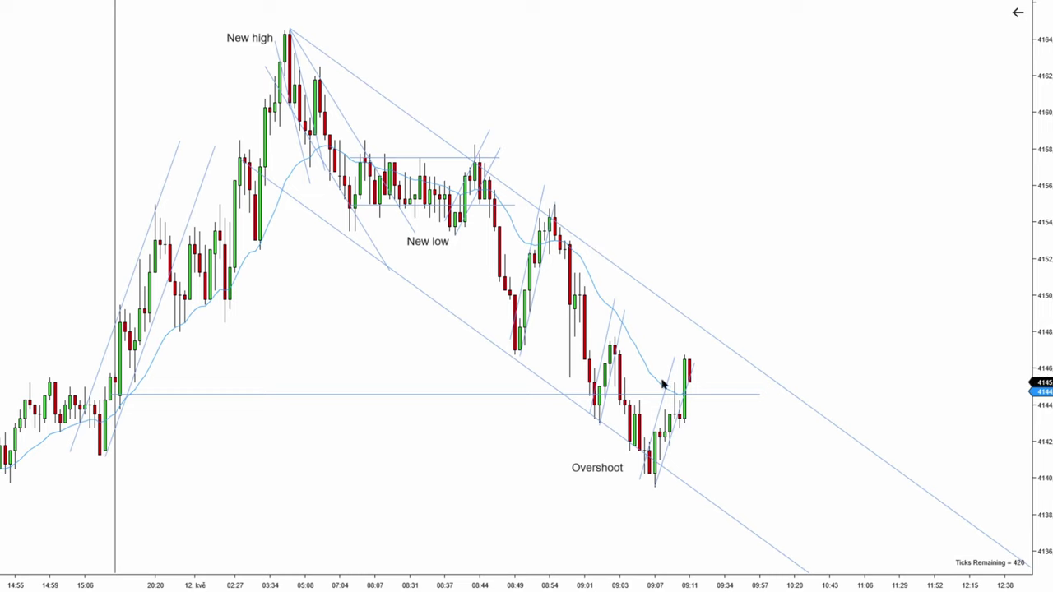
pyautogui.moveTo(716, 378); pyautogui.dragTo(735, 377)
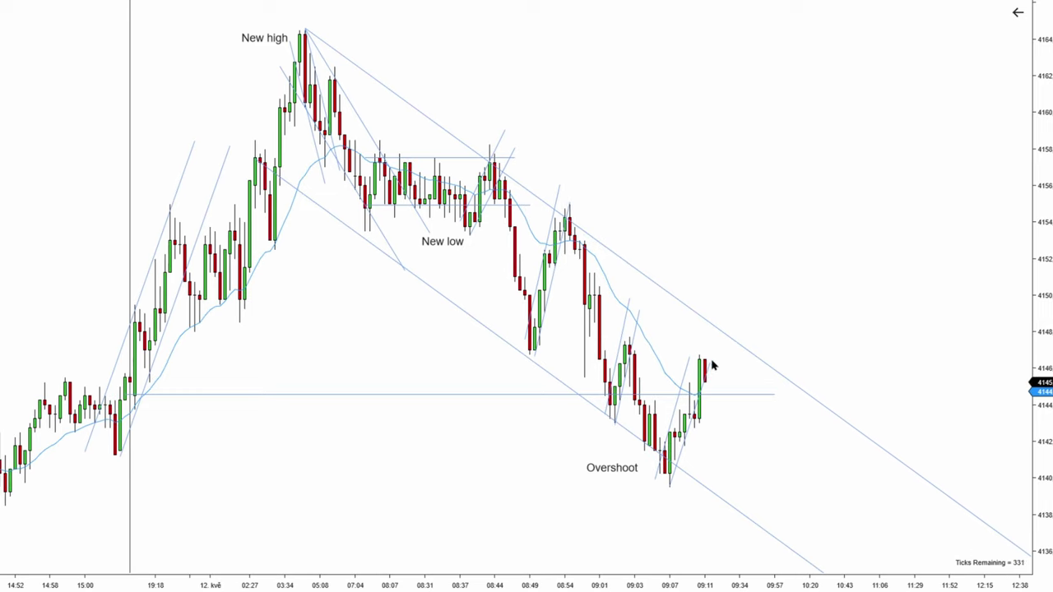
pyautogui.scroll(1, 745, 382)
pyautogui.scroll(10, 746, 381)
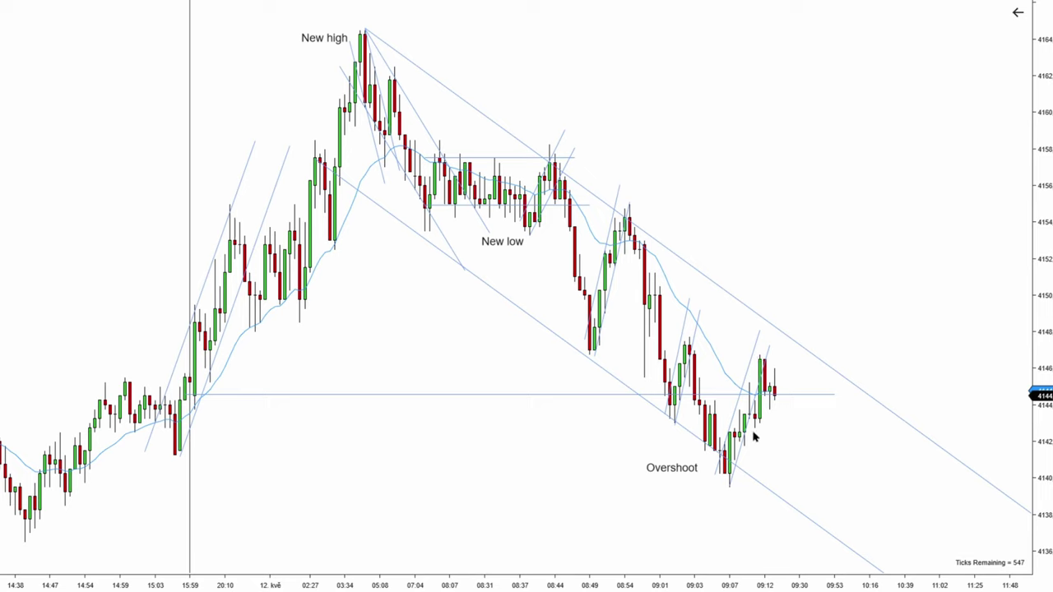
pyautogui.moveTo(806, 382); pyautogui.dragTo(778, 380)
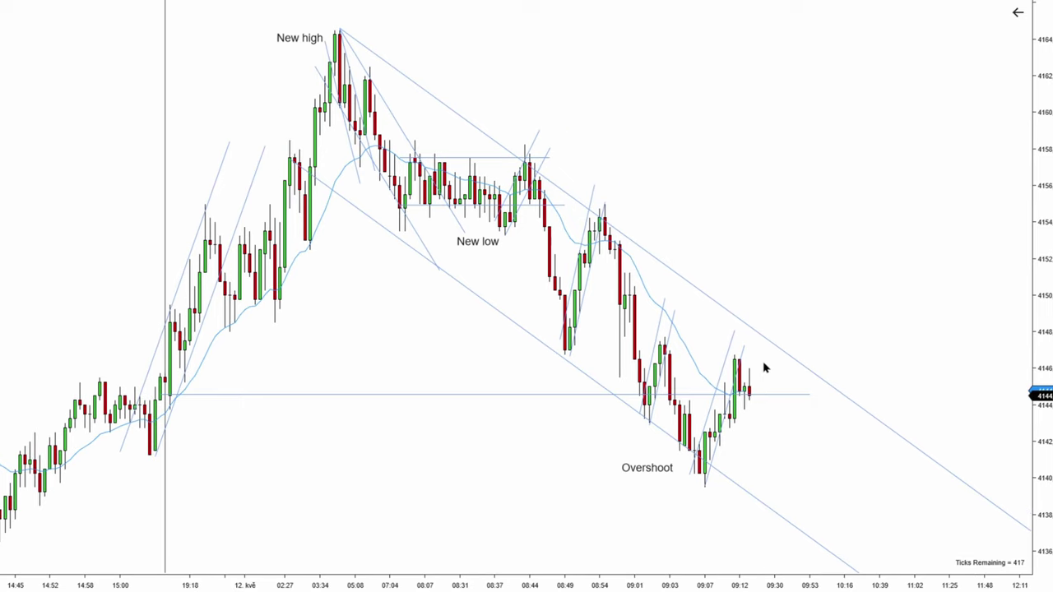
pyautogui.moveTo(763, 367); pyautogui.dragTo(753, 368)
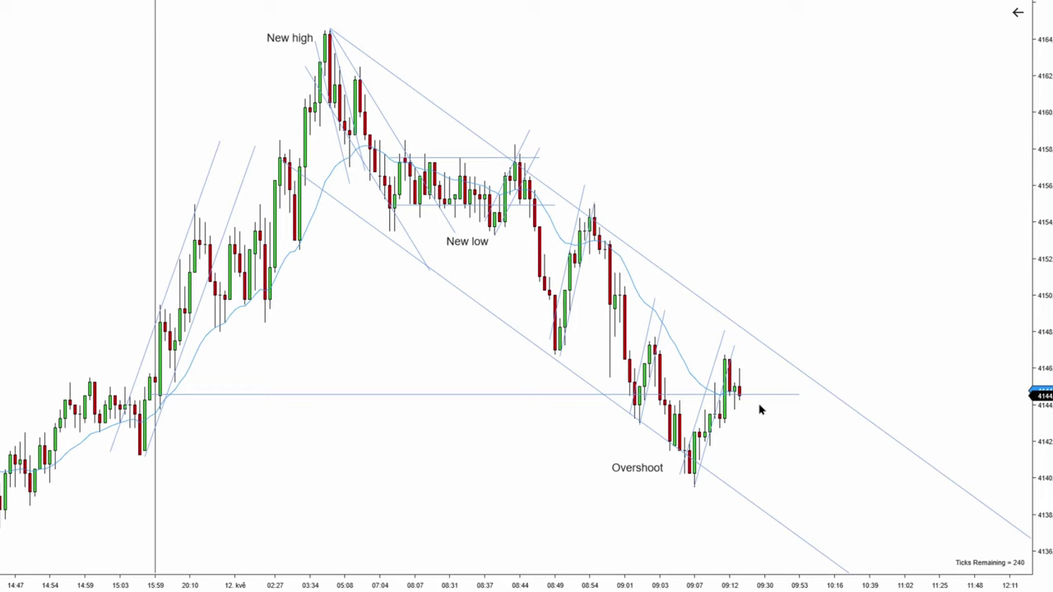
pyautogui.moveTo(773, 416); pyautogui.dragTo(758, 413)
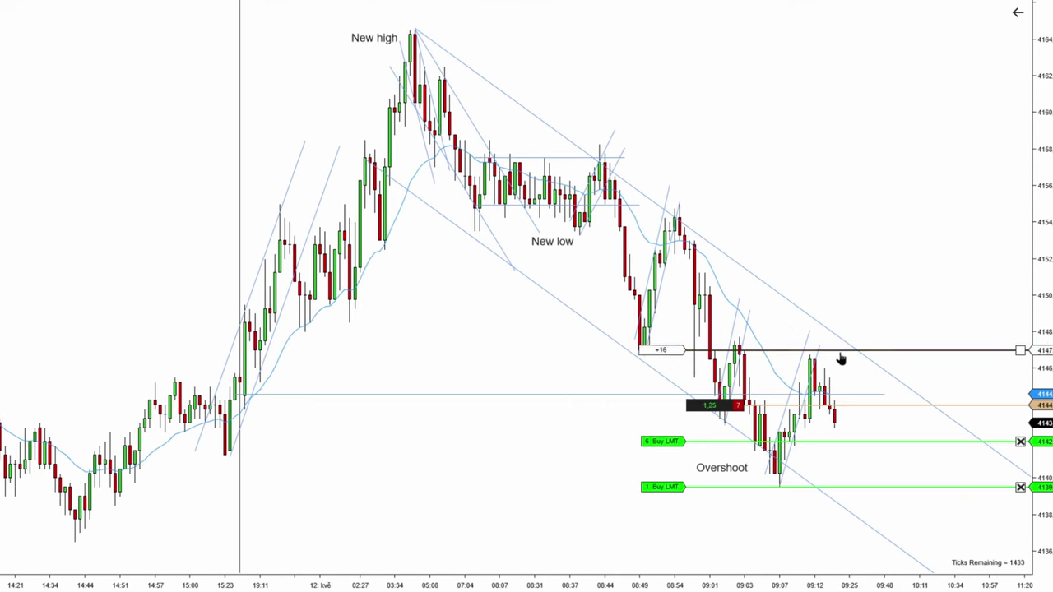
# Tighten the short position's buy stop in stages to its entry line near 4144, and lower the one-contract buy limit to about 4137.
pyautogui.moveTo(838, 357); pyautogui.dragTo(840, 372)
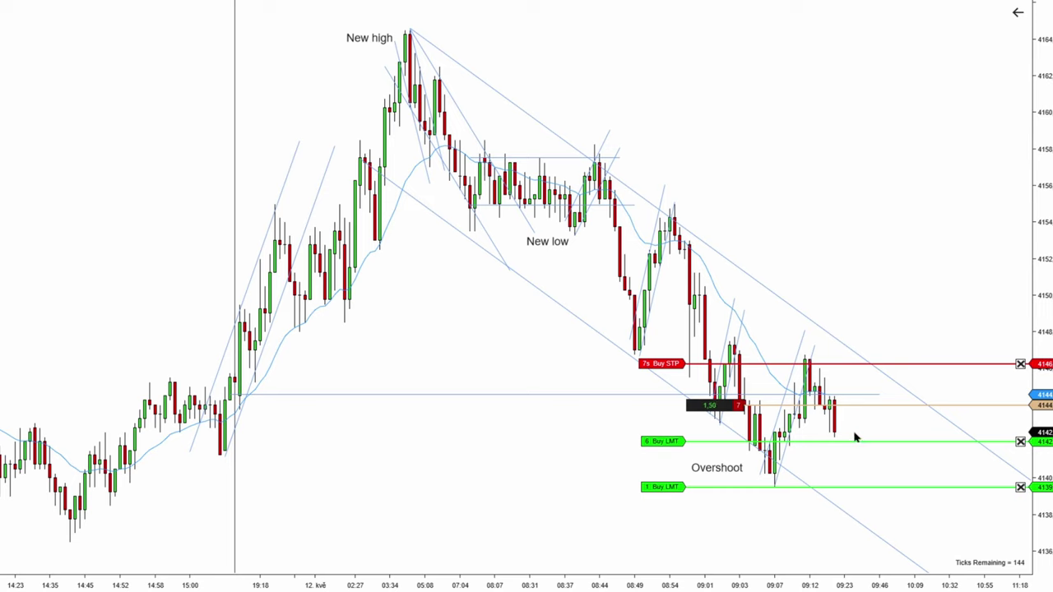
pyautogui.moveTo(867, 488); pyautogui.dragTo(867, 519)
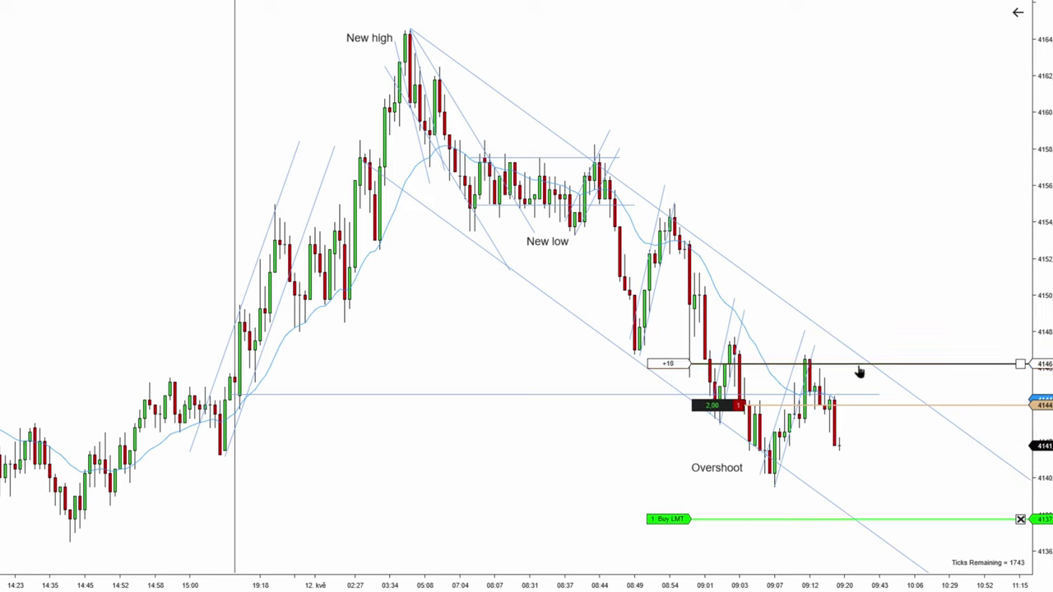
pyautogui.moveTo(858, 373); pyautogui.dragTo(850, 411)
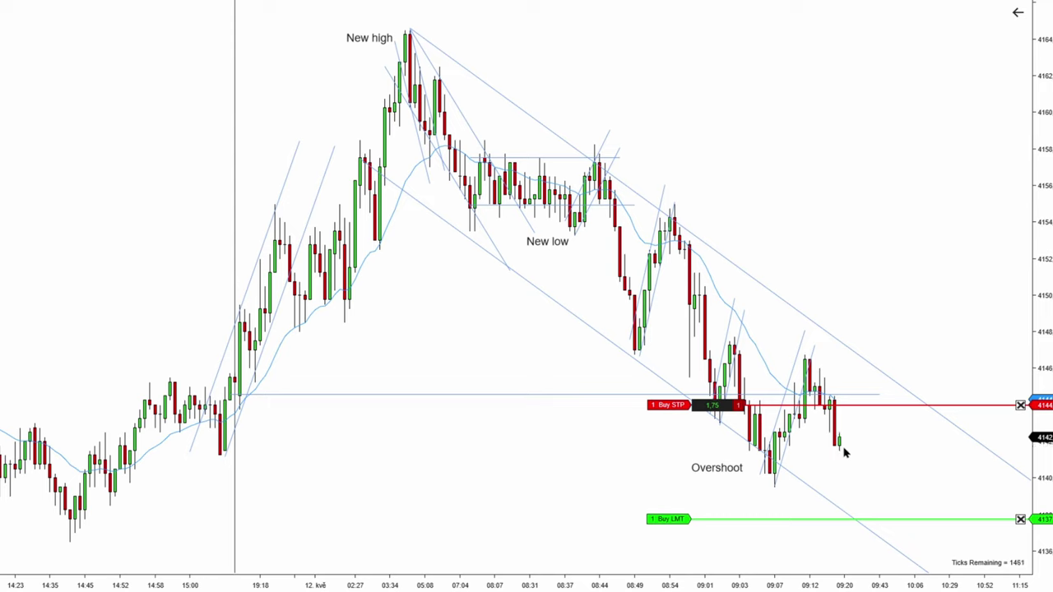
pyautogui.moveTo(862, 432); pyautogui.dragTo(878, 432)
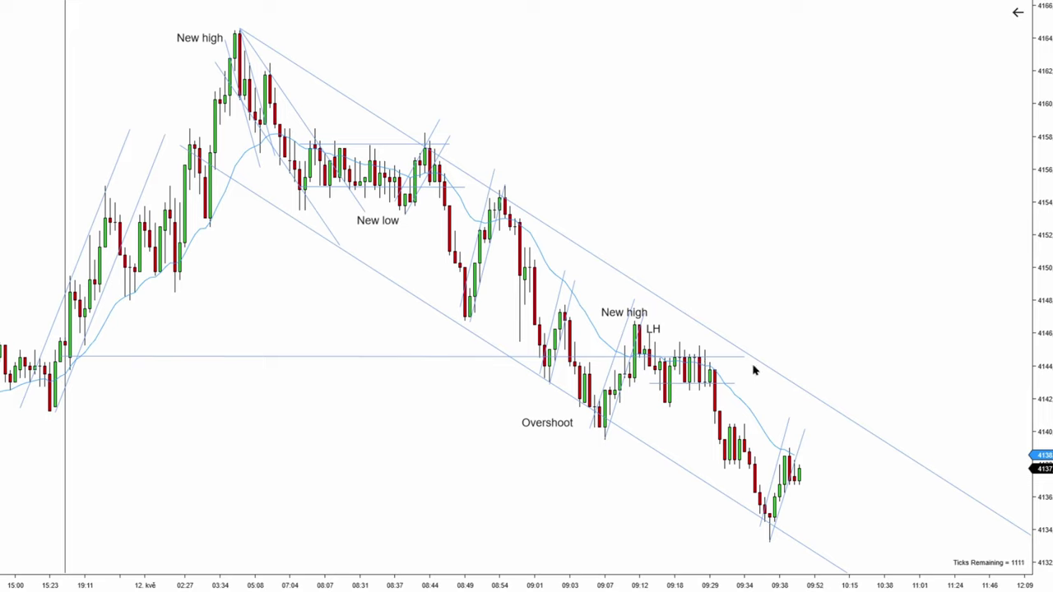
# Sketch a temporary line under the two latest lows and an arrow from current price down toward it, and remove both drawings.
pyautogui.moveTo(850, 351); pyautogui.dragTo(782, 357)
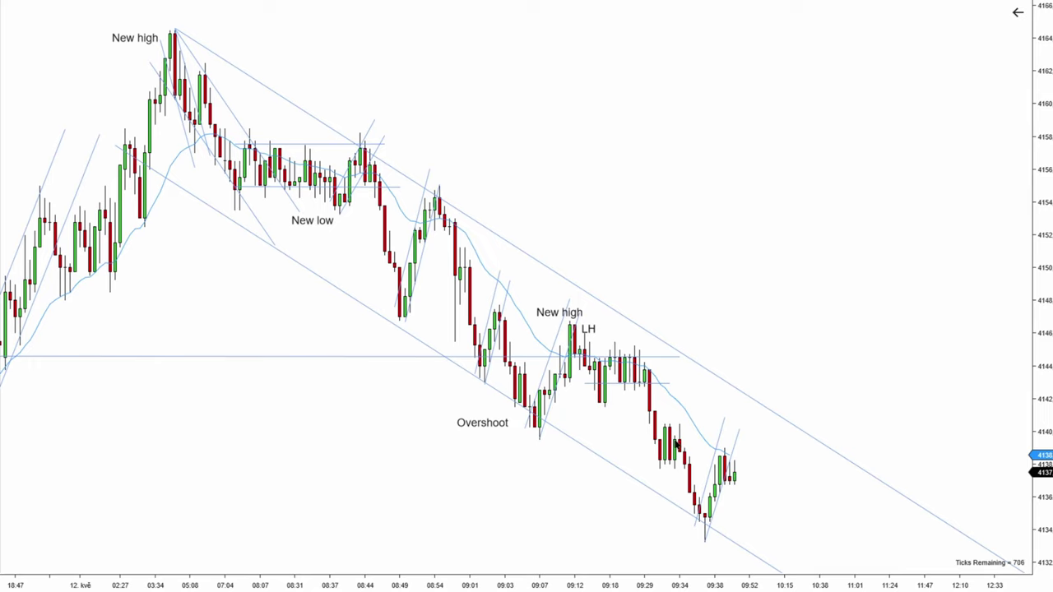
pyautogui.moveTo(470, 173); pyautogui.dragTo(745, 346)
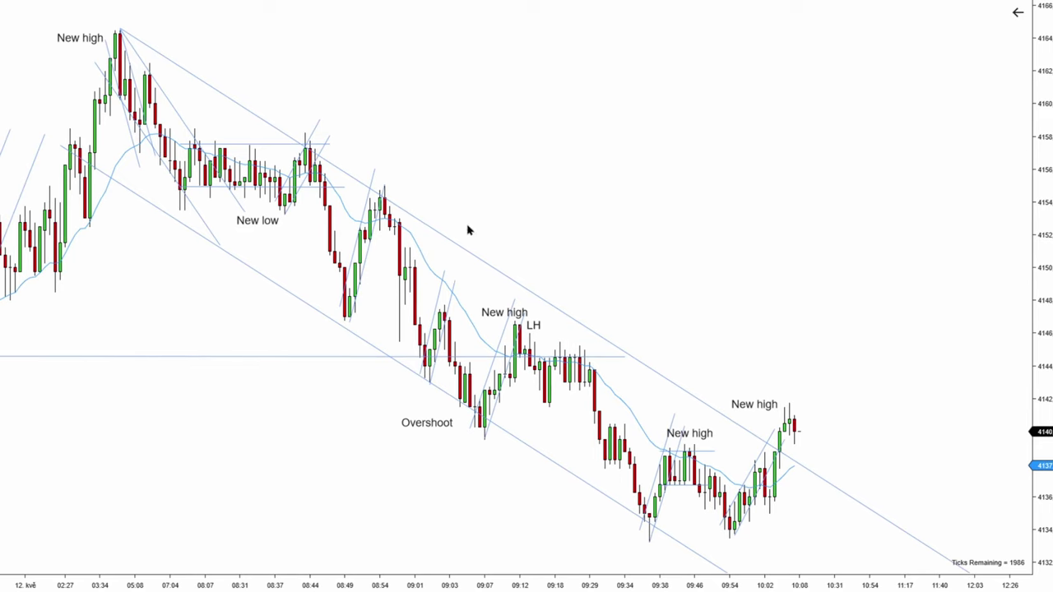
pyautogui.scroll(-3, 734, 347)
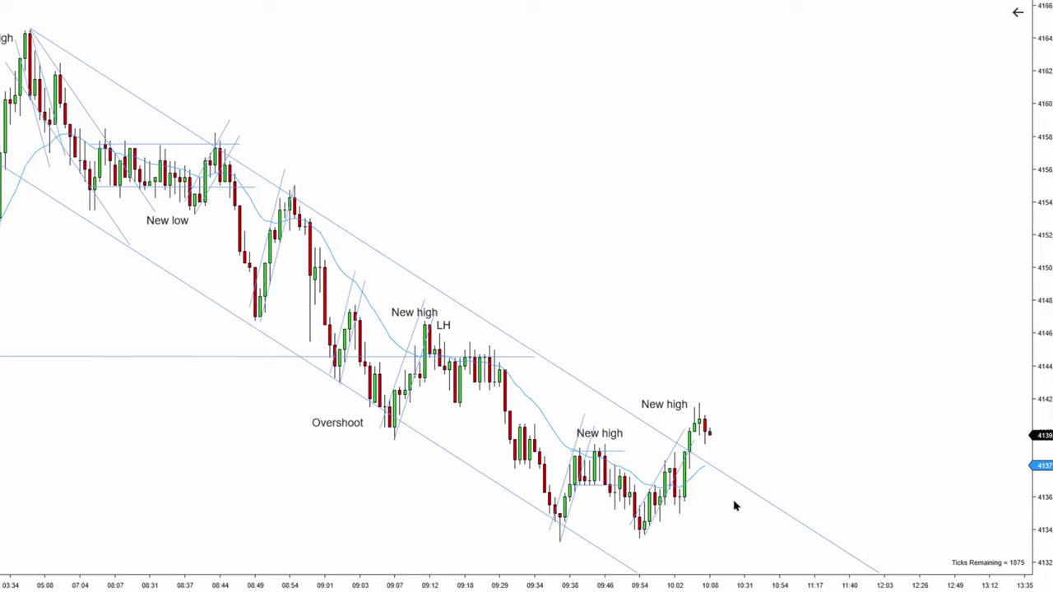
pyautogui.moveTo(509, 547); pyautogui.dragTo(767, 547)
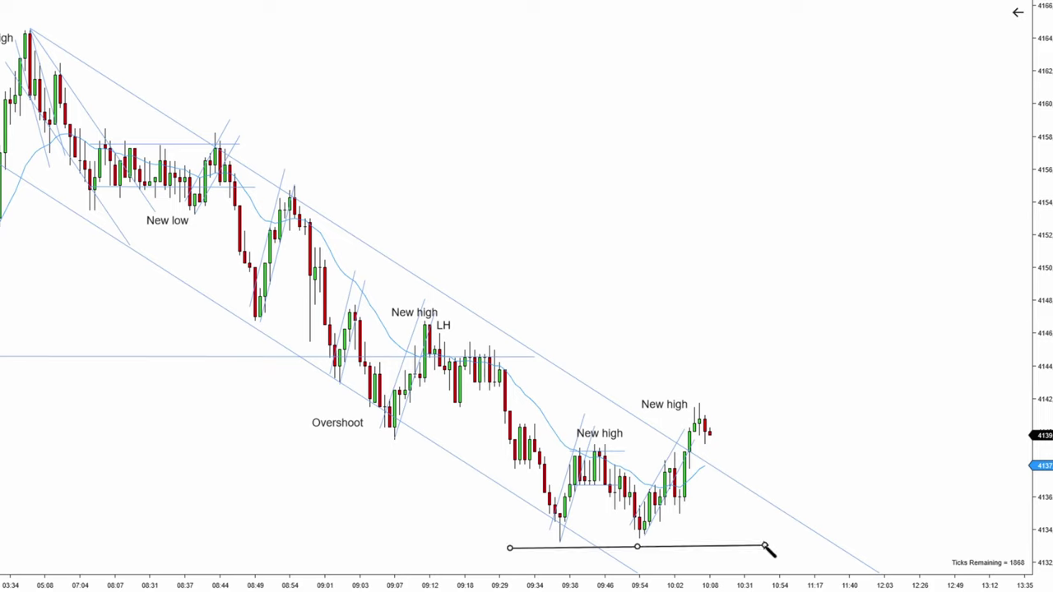
pyautogui.moveTo(740, 429); pyautogui.dragTo(795, 540)
pyautogui.click(734, 547)
pyautogui.press('Delete')
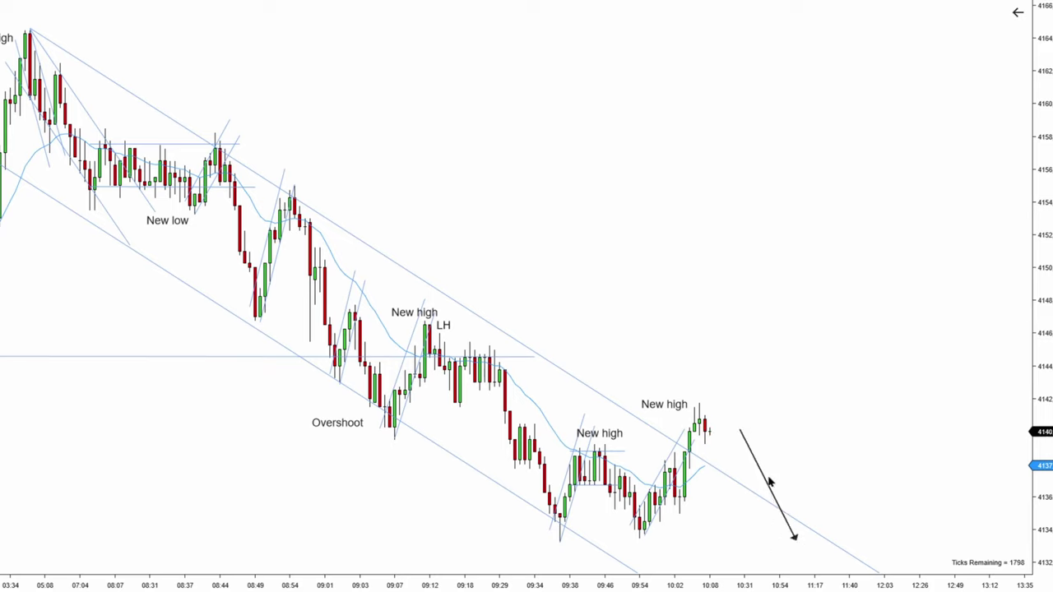
pyautogui.click(770, 482)
pyautogui.press('Delete')
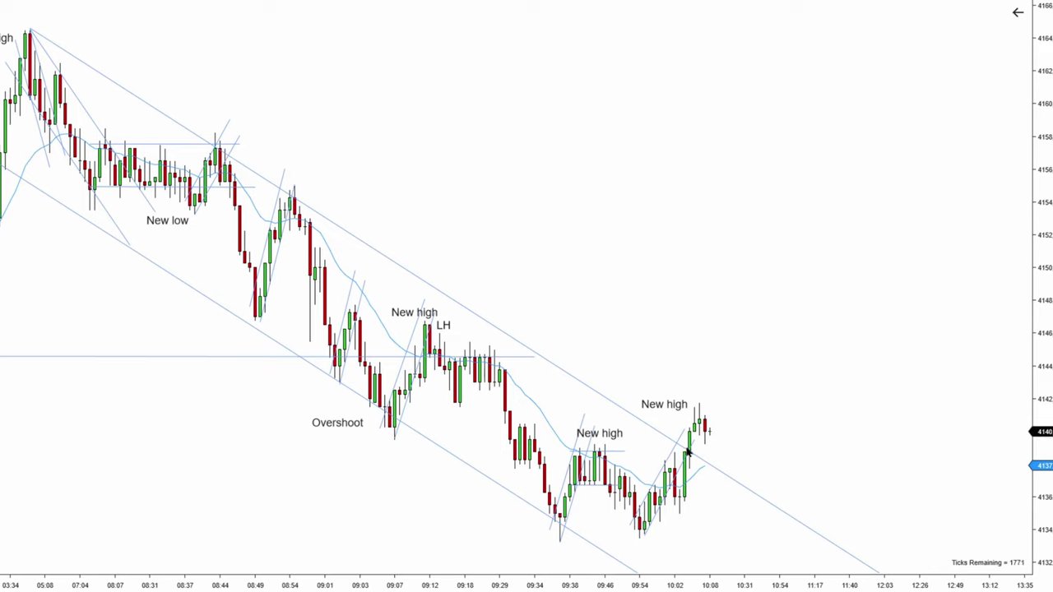
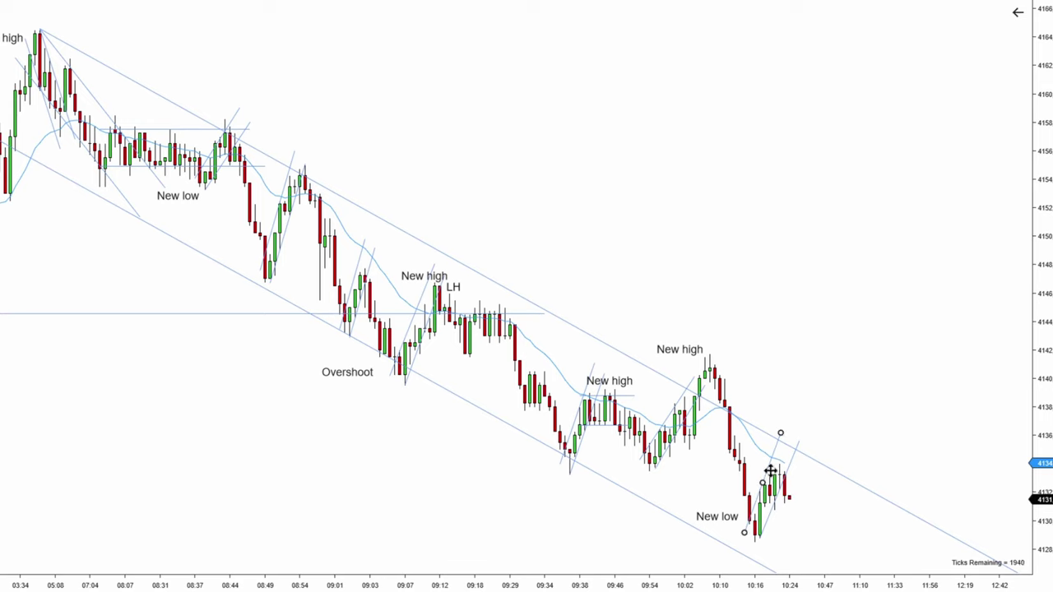
# Try the upper horizontal line at the earlier "New high" above 4140, and return it to the most recent "New high" near 4137.
pyautogui.moveTo(838, 360); pyautogui.dragTo(805, 372)
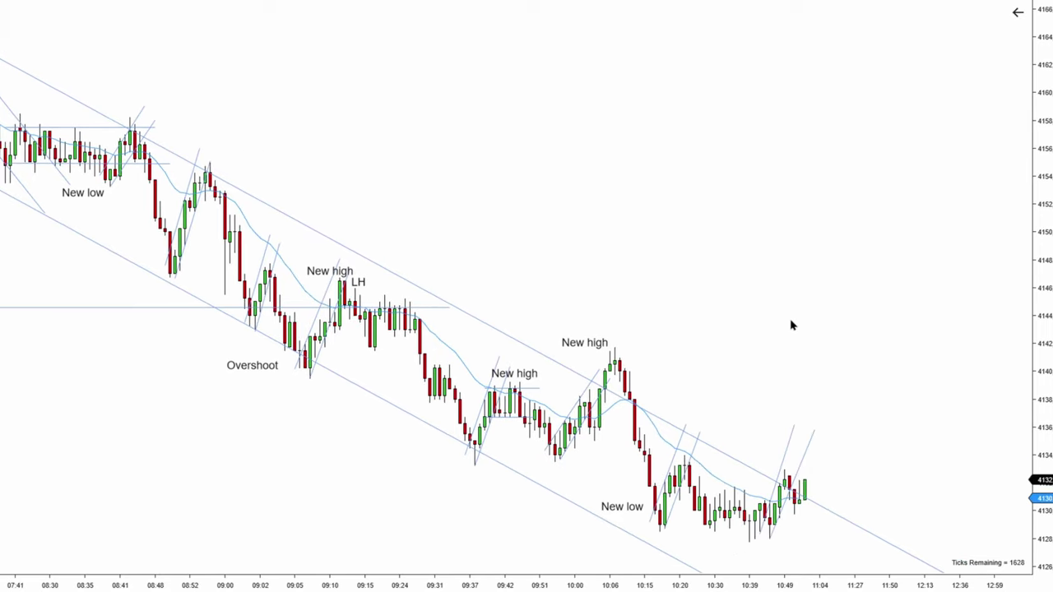
pyautogui.scroll(3, 790, 322)
pyautogui.moveTo(768, 318); pyautogui.dragTo(746, 325)
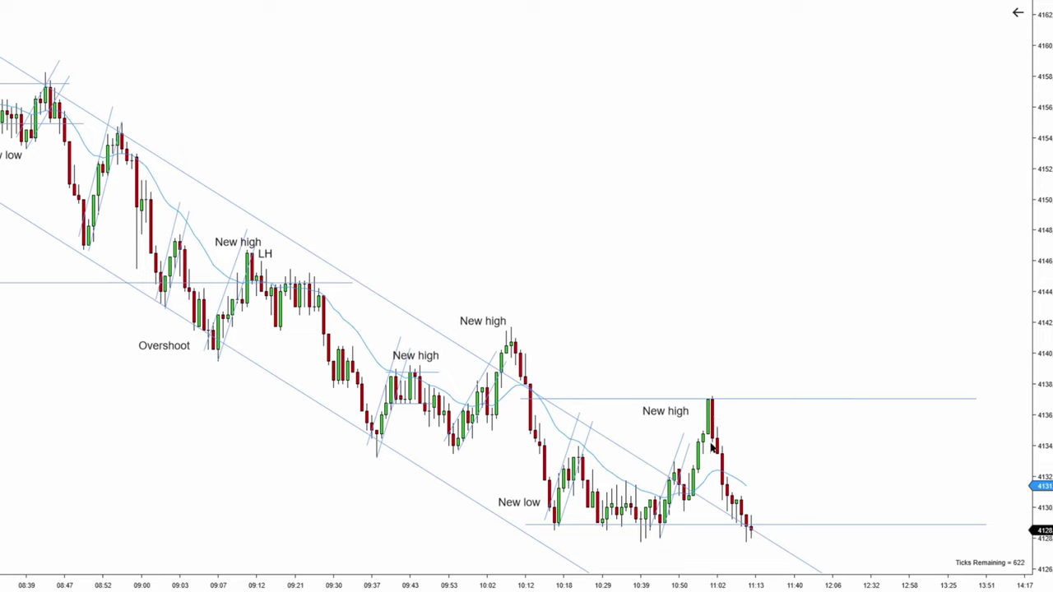
pyautogui.moveTo(722, 399); pyautogui.dragTo(685, 345)
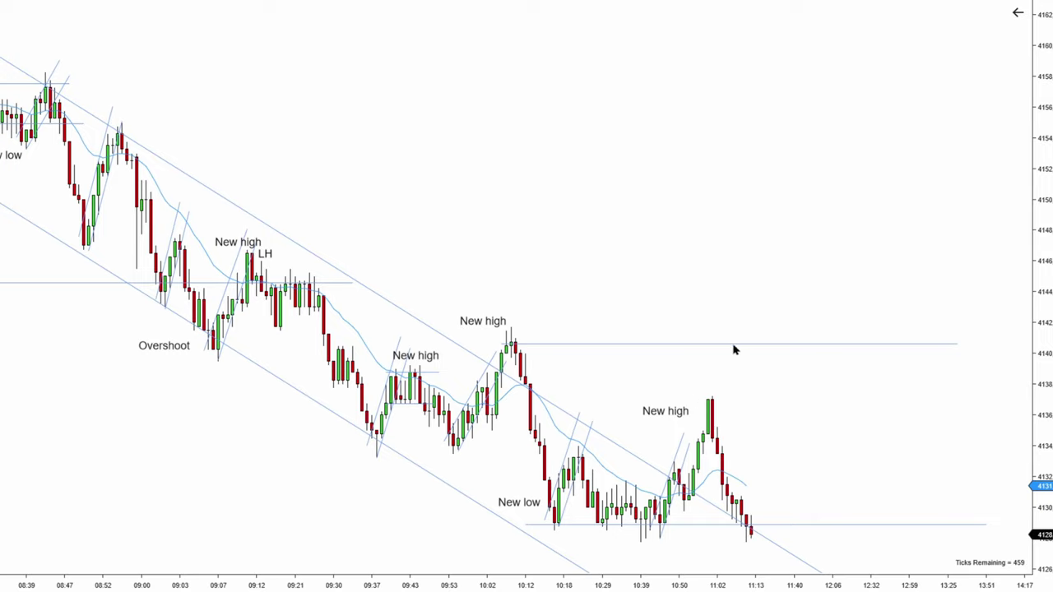
pyautogui.moveTo(735, 350); pyautogui.dragTo(757, 400)
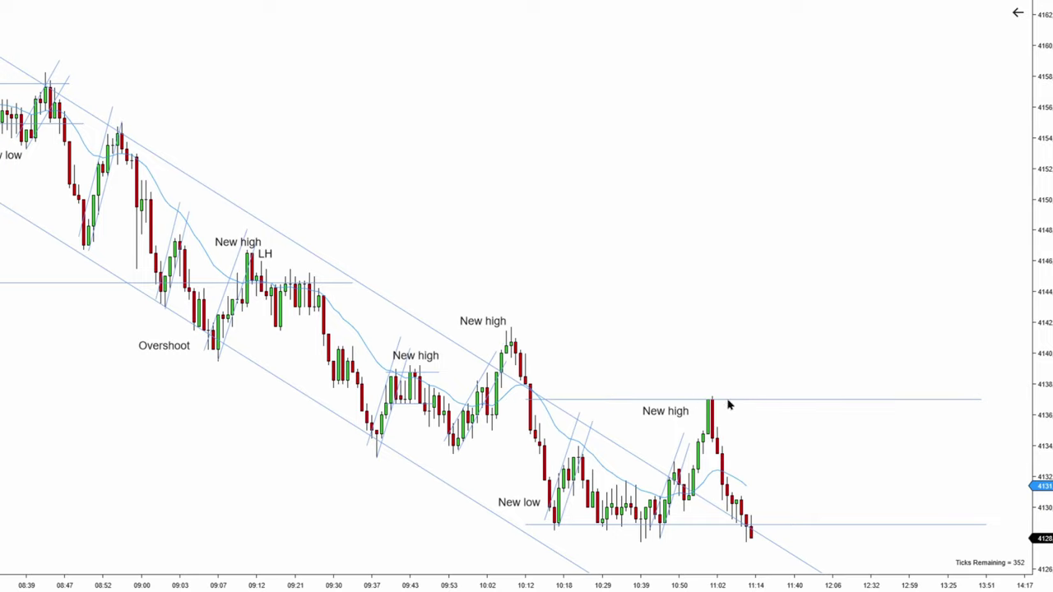
# Review the whole falling channel, comparing its marked swing highs and lows with the channel lines and moving average.
pyautogui.scroll(2, 629, 337)
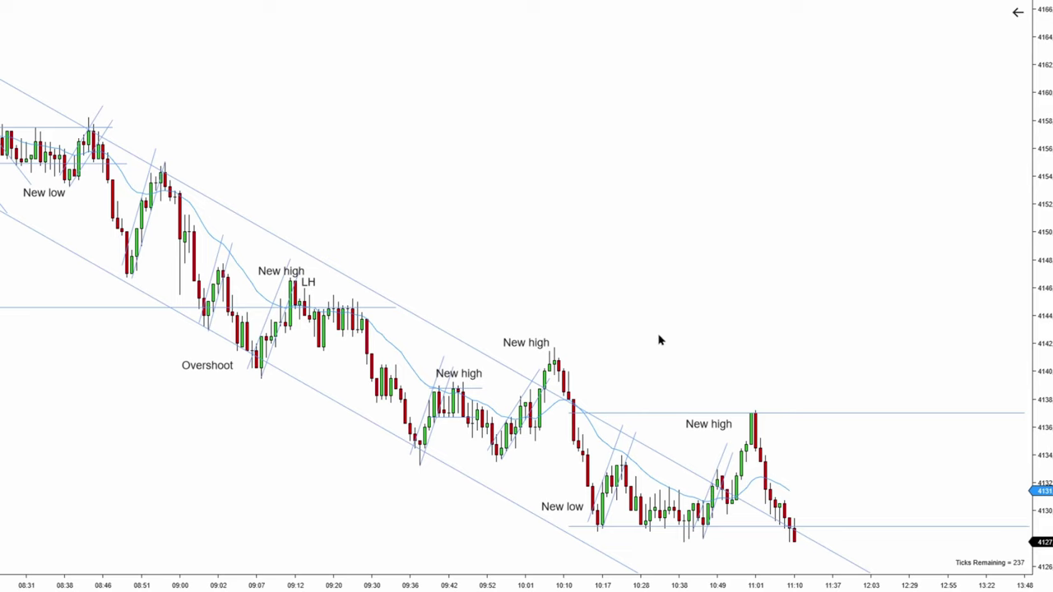
pyautogui.scroll(-2, 625, 333)
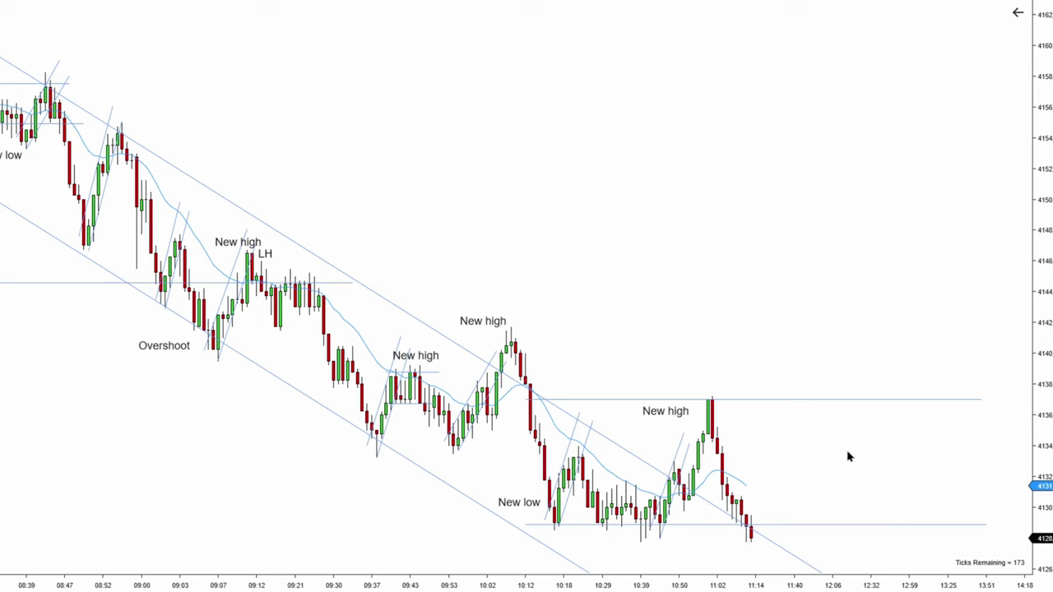
pyautogui.scroll(-1, 839, 456)
pyautogui.scroll(-3, 503, 257)
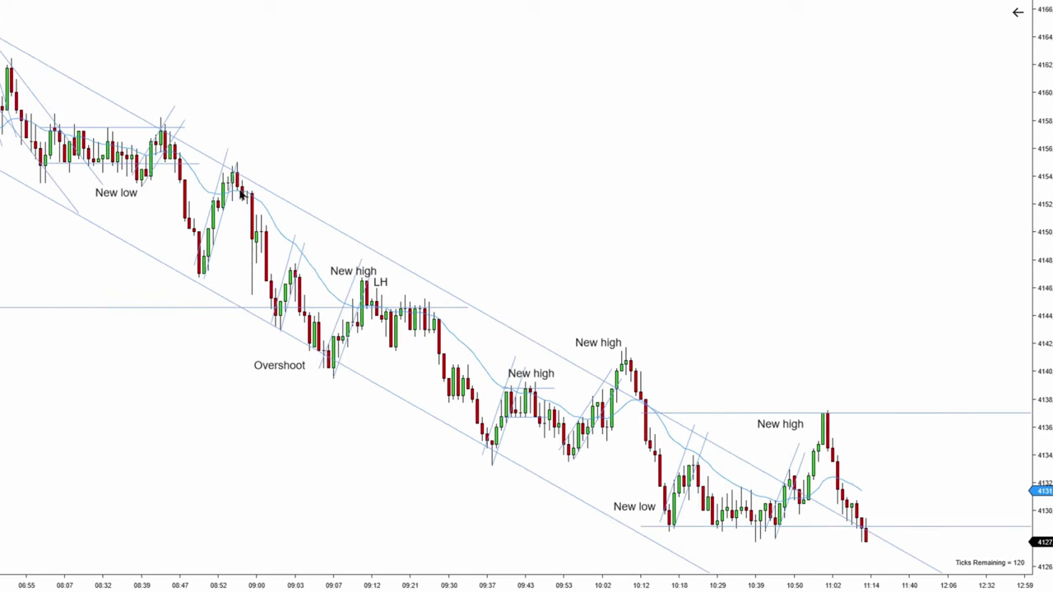
pyautogui.scroll(3, 798, 301)
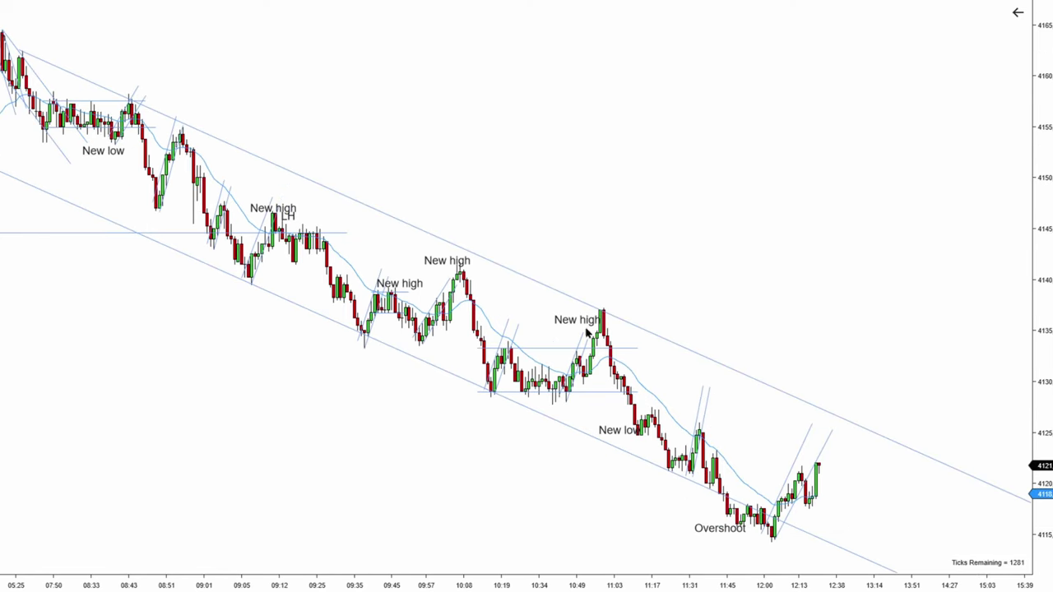
pyautogui.scroll(3, 510, 220)
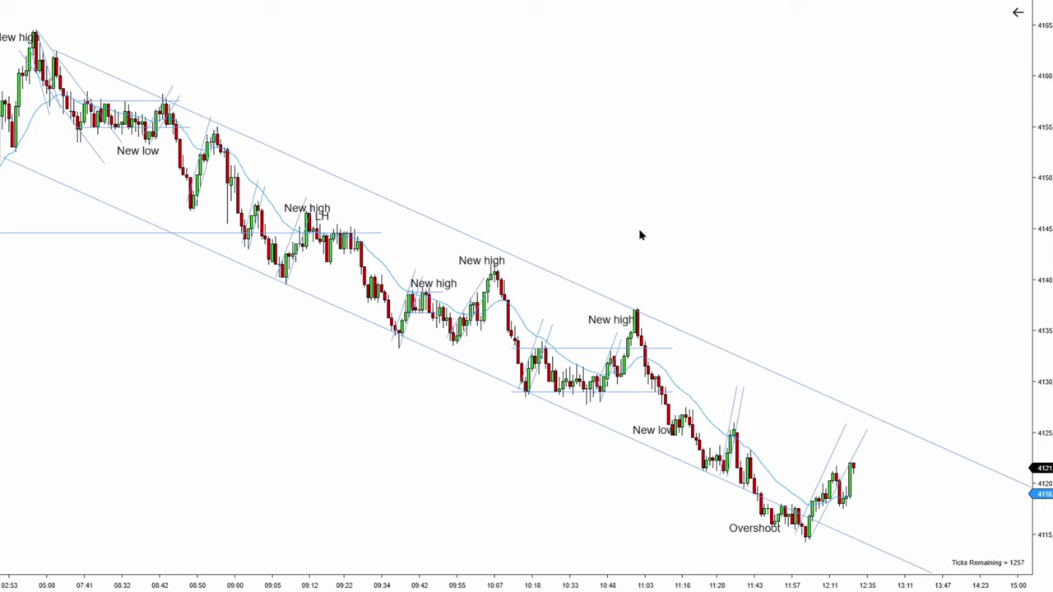
# Move the "Overshoot" label slightly lower and draw two arrows along the successive upward legs from the overshoot low.
pyautogui.moveTo(640, 235); pyautogui.dragTo(583, 256)
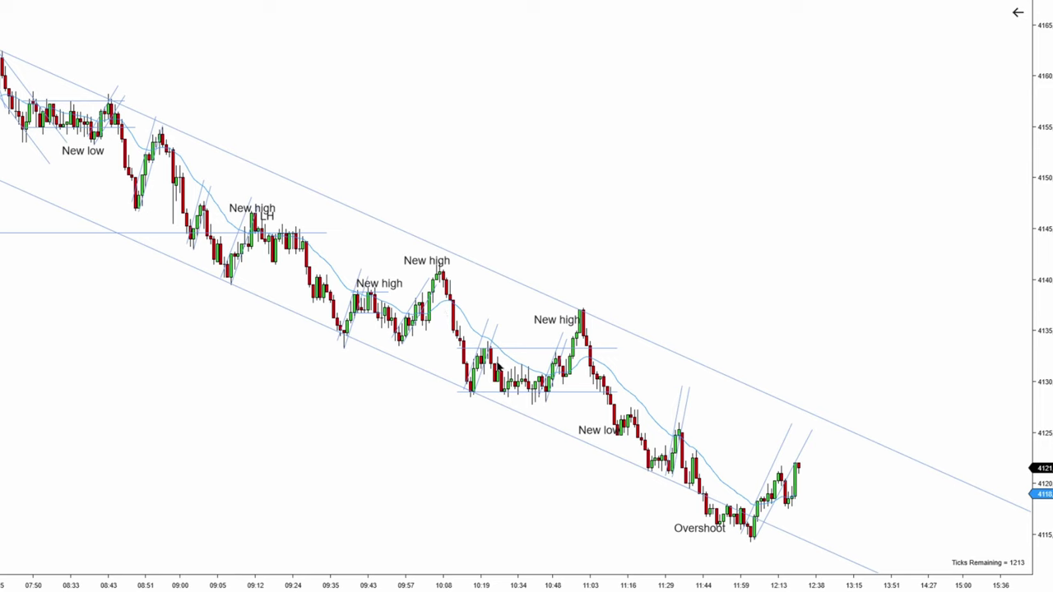
pyautogui.scroll(-1, 705, 293)
pyautogui.scroll(2, 483, 210)
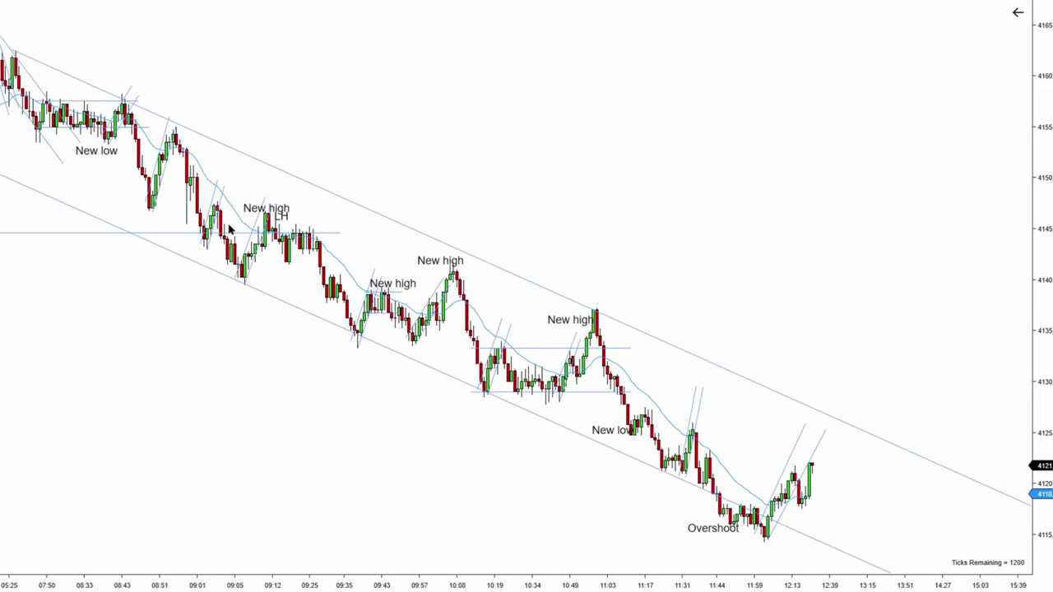
pyautogui.scroll(-3, 643, 514)
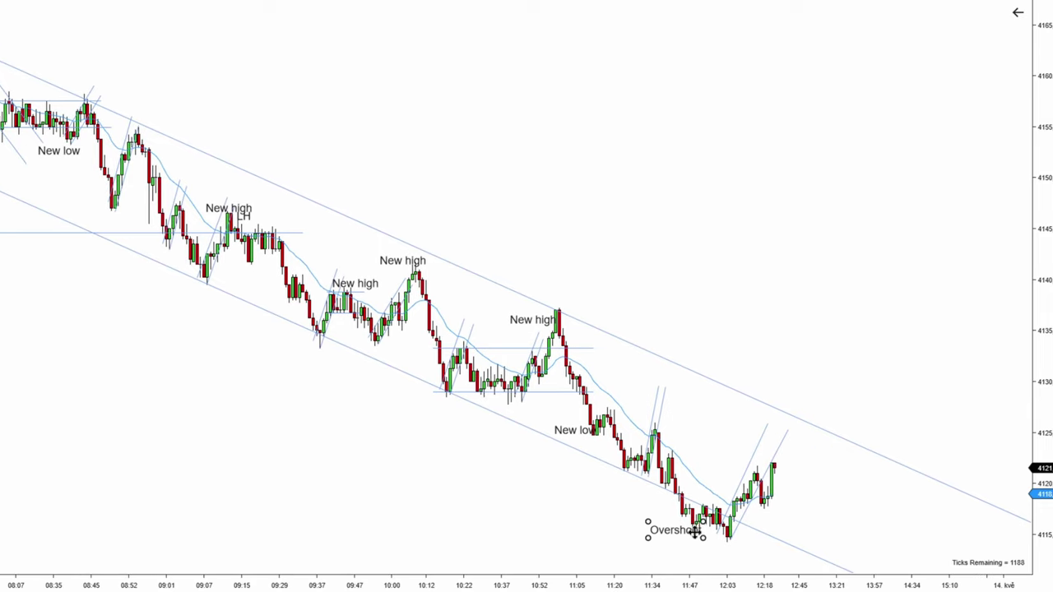
pyautogui.scroll(-2, 793, 511)
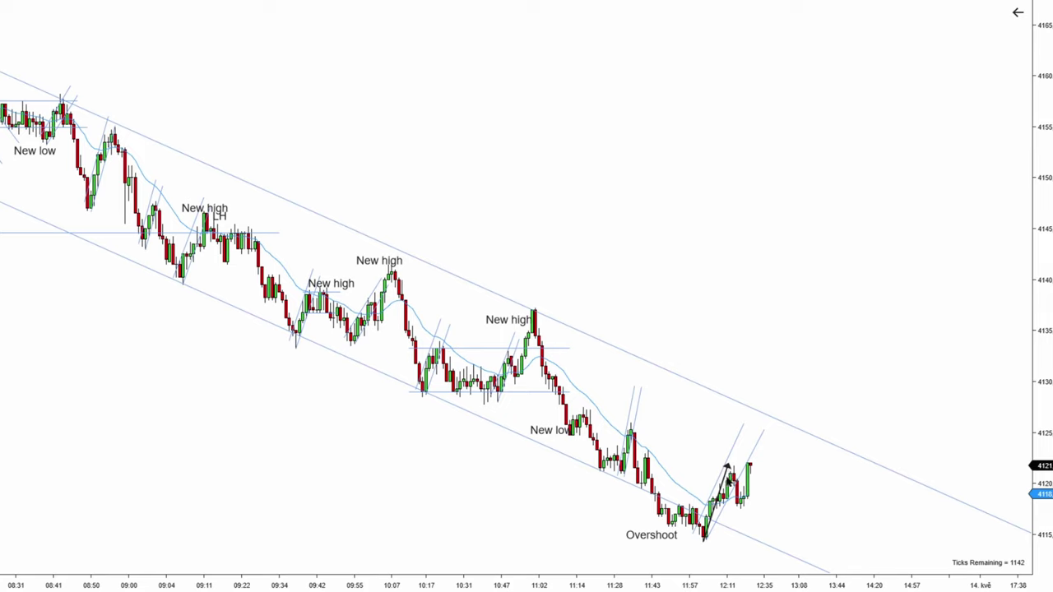
pyautogui.click(742, 508)
pyautogui.click(768, 434)
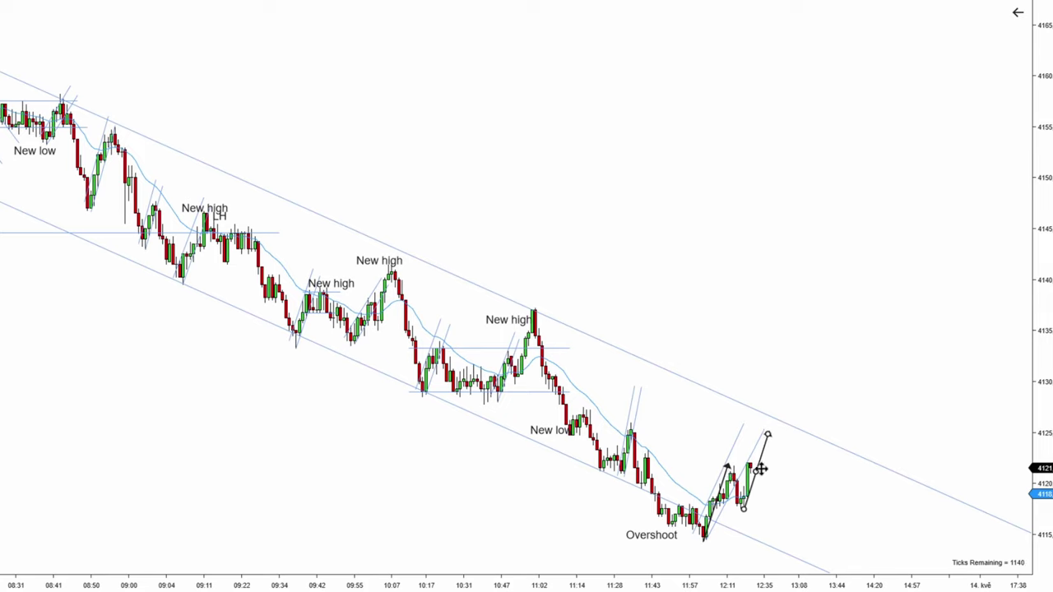
pyautogui.click(768, 477)
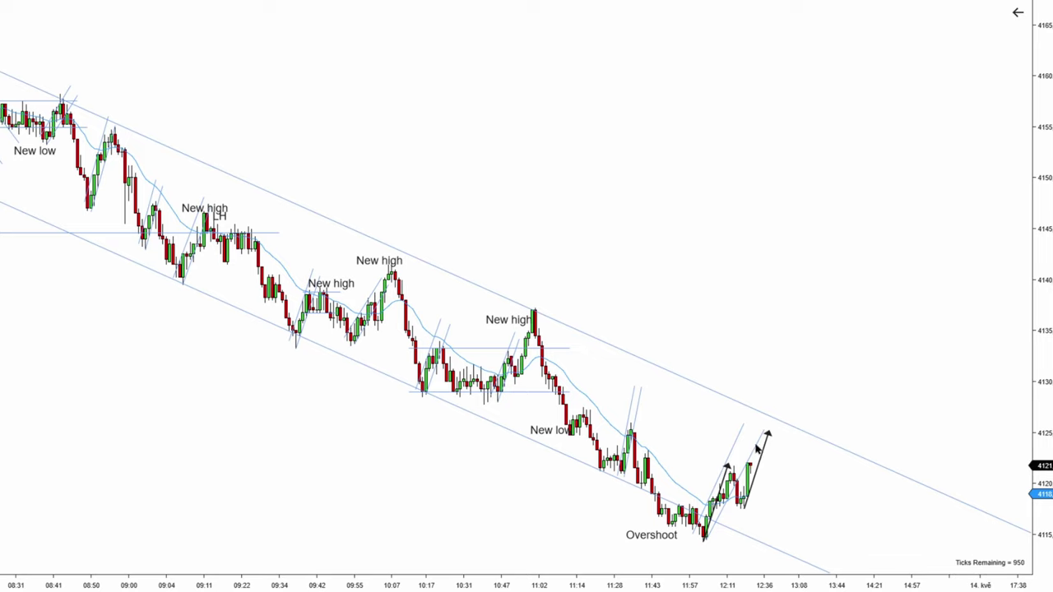
# Move the 7-contract sell limit order up to about 4121.25, and back down to about 4120.75, near the current price.
pyautogui.moveTo(676, 412)
pyautogui.mouseDown()
pyautogui.moveTo(698, 411)
pyautogui.moveTo(682, 422)
pyautogui.mouseUp()
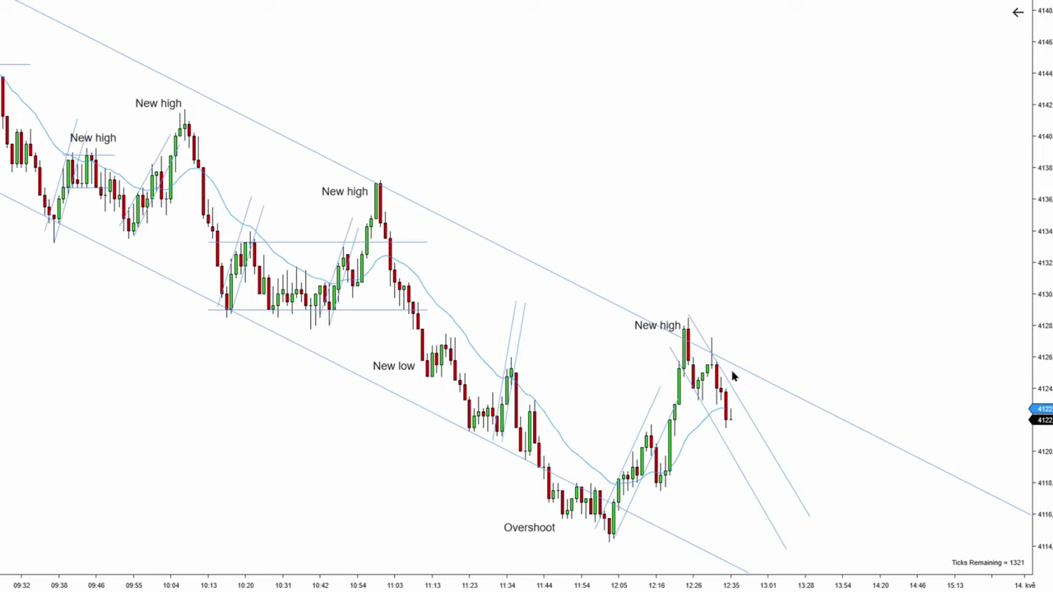
pyautogui.moveTo(562, 234); pyautogui.dragTo(743, 304)
pyautogui.scroll(3, 748, 304)
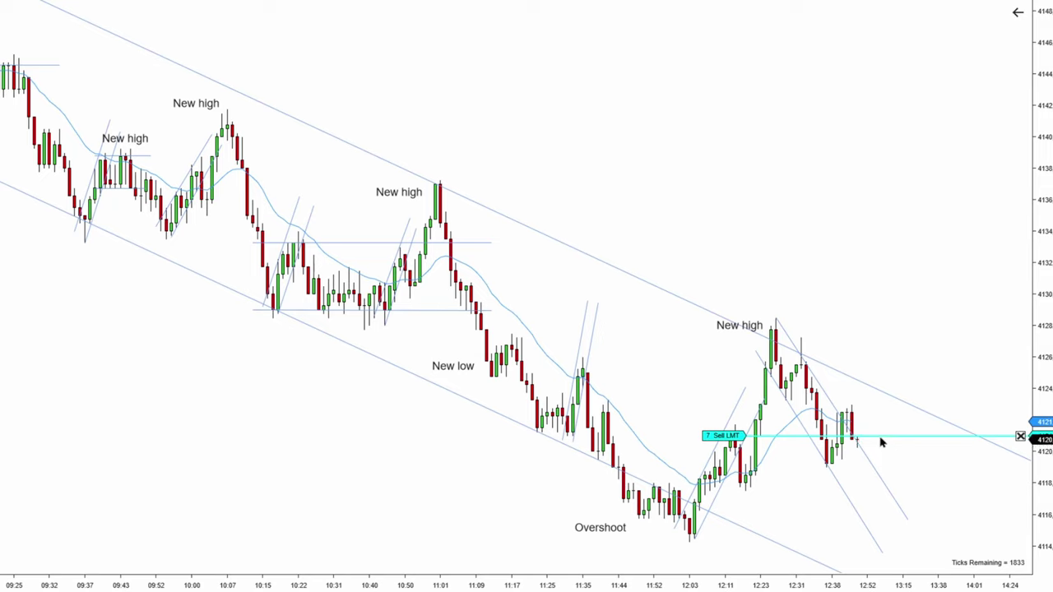
pyautogui.moveTo(880, 442); pyautogui.dragTo(876, 434)
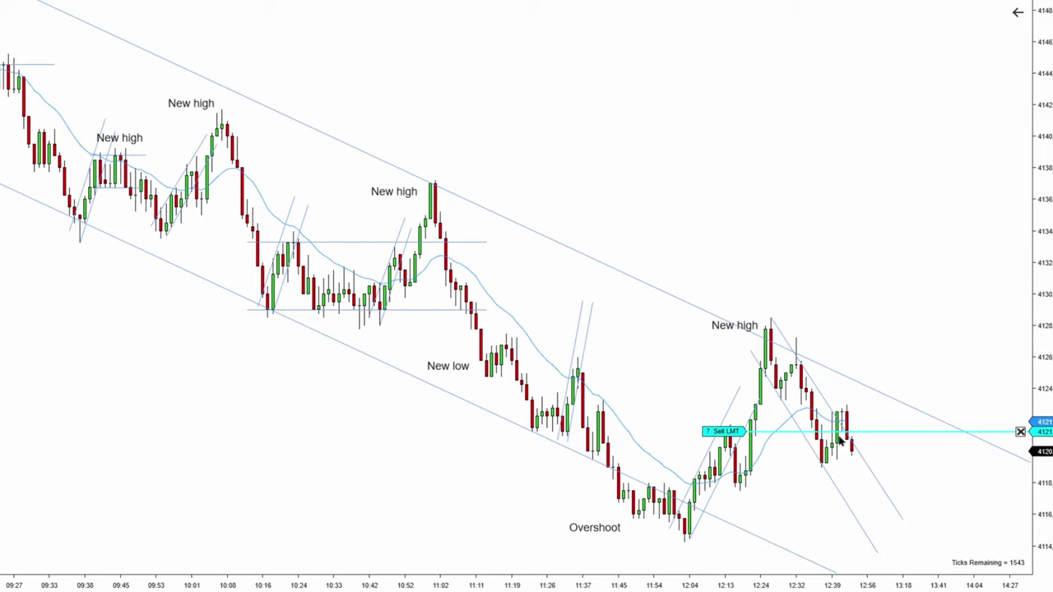
pyautogui.moveTo(838, 433); pyautogui.dragTo(871, 440)
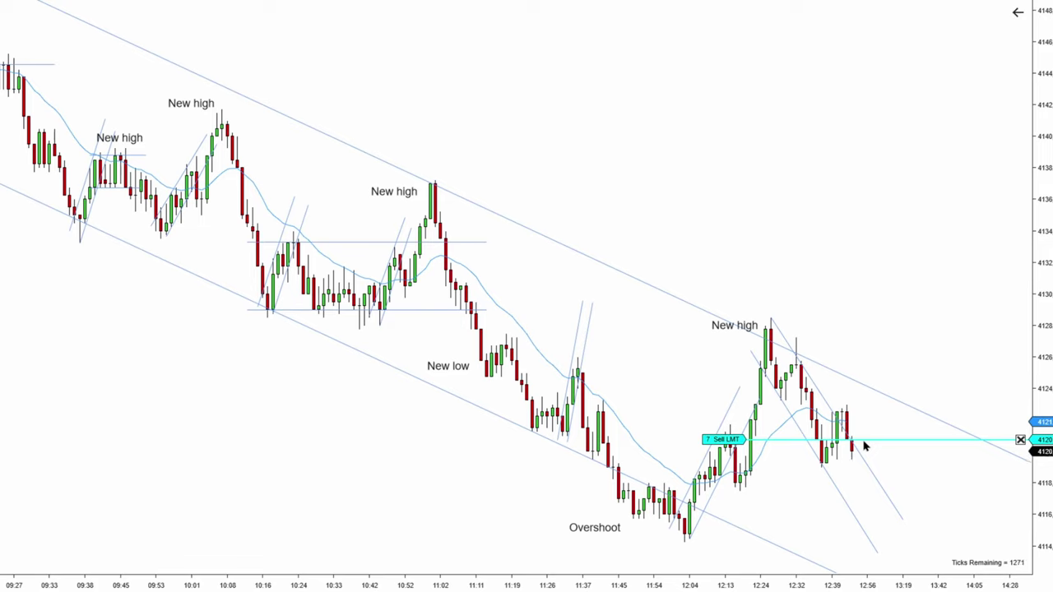
pyautogui.moveTo(863, 444); pyautogui.dragTo(864, 442)
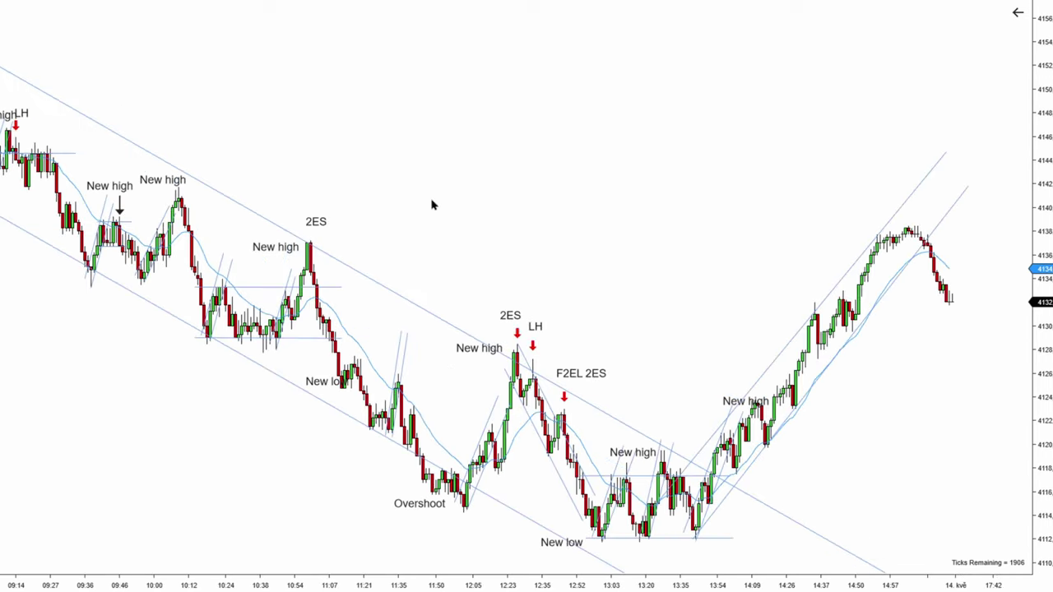
# Draw a downward-sloping arrow just under the upper channel line, from beside the first "LH" mark toward the following "New high".
pyautogui.hscroll(-10, 433, 204)
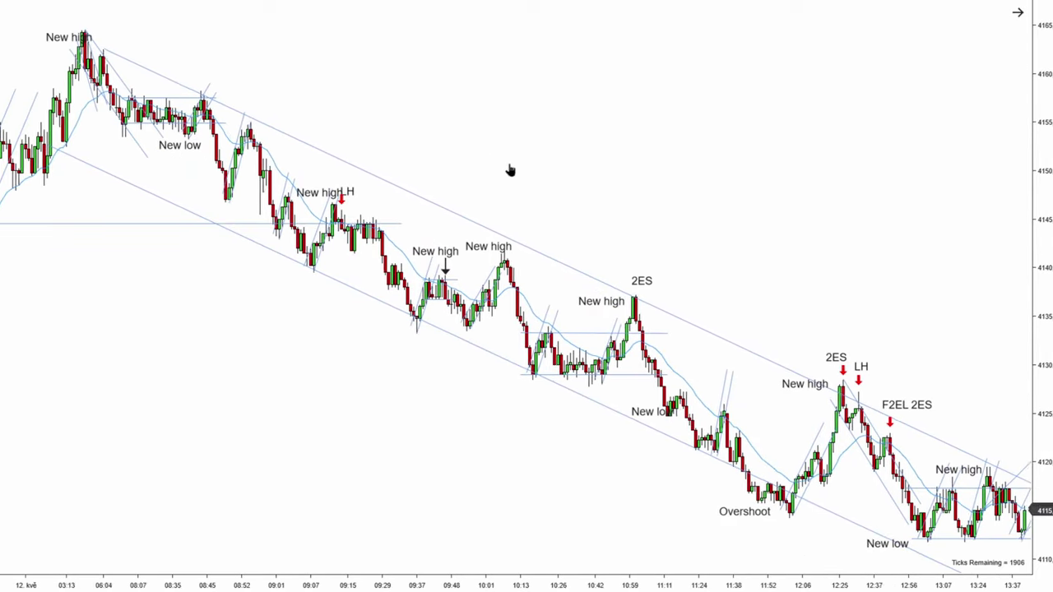
pyautogui.hscroll(-1, 510, 171)
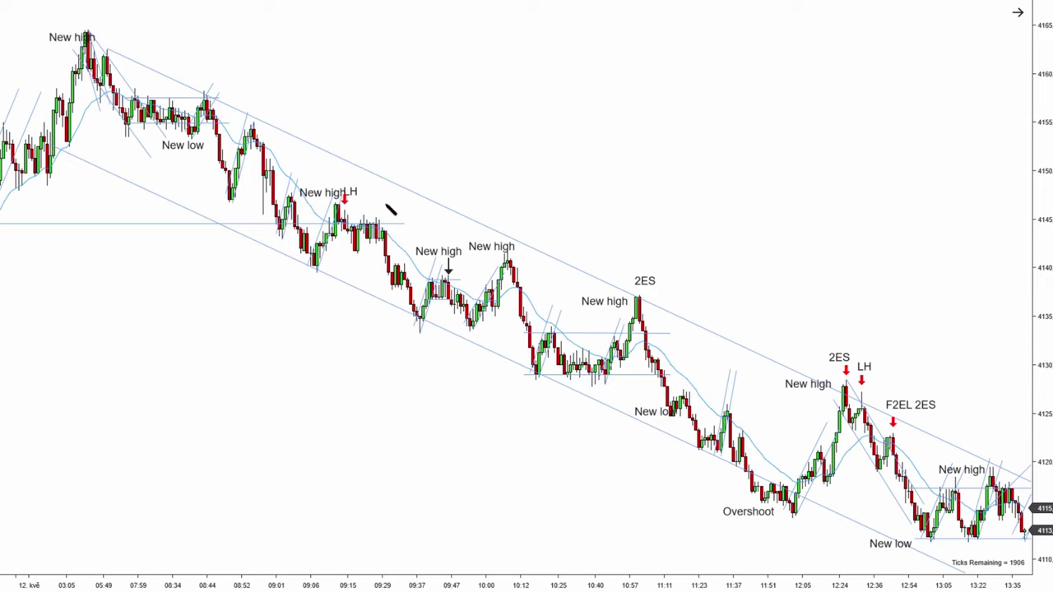
pyautogui.moveTo(368, 186); pyautogui.dragTo(439, 232)
pyautogui.moveTo(719, 230); pyautogui.dragTo(574, 219)
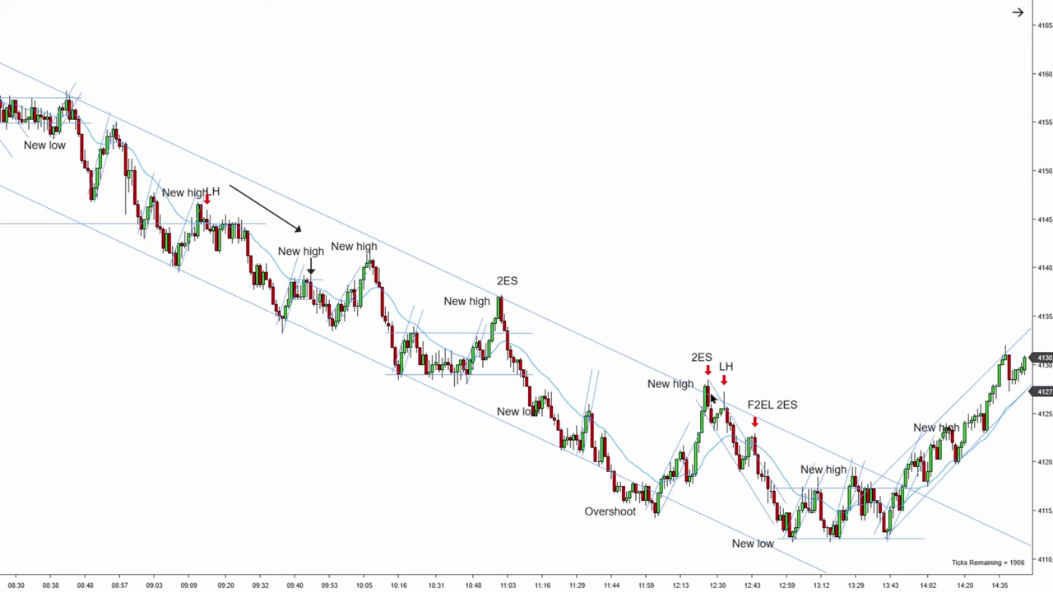
# Draw arrows along the two upward legs into the "New high" above 4140 and the two legs into the first "2ES" high.
pyautogui.hscroll(-2, 599, 260)
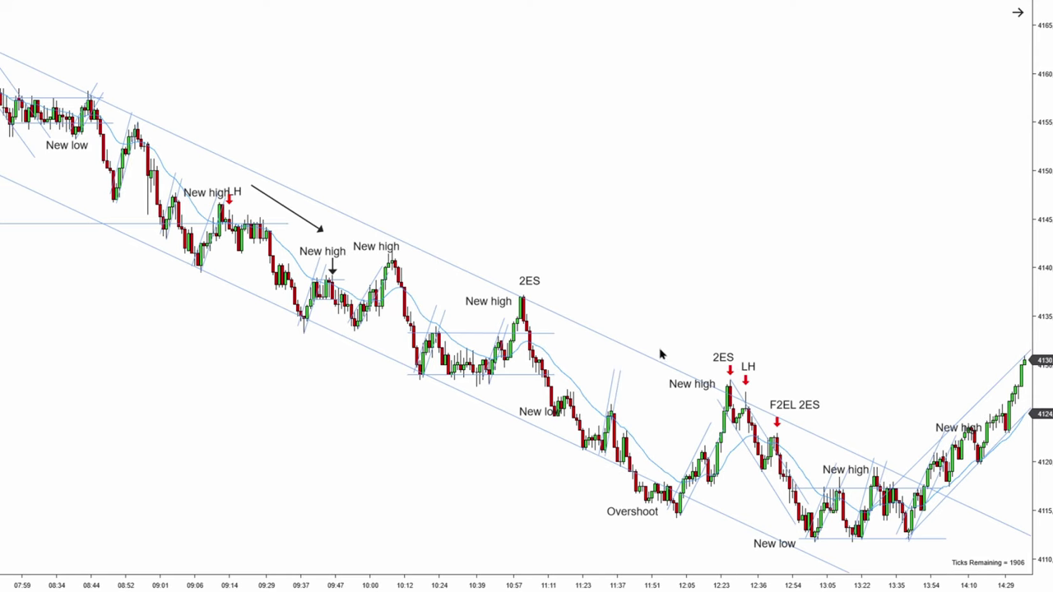
pyautogui.hscroll(-2, 493, 236)
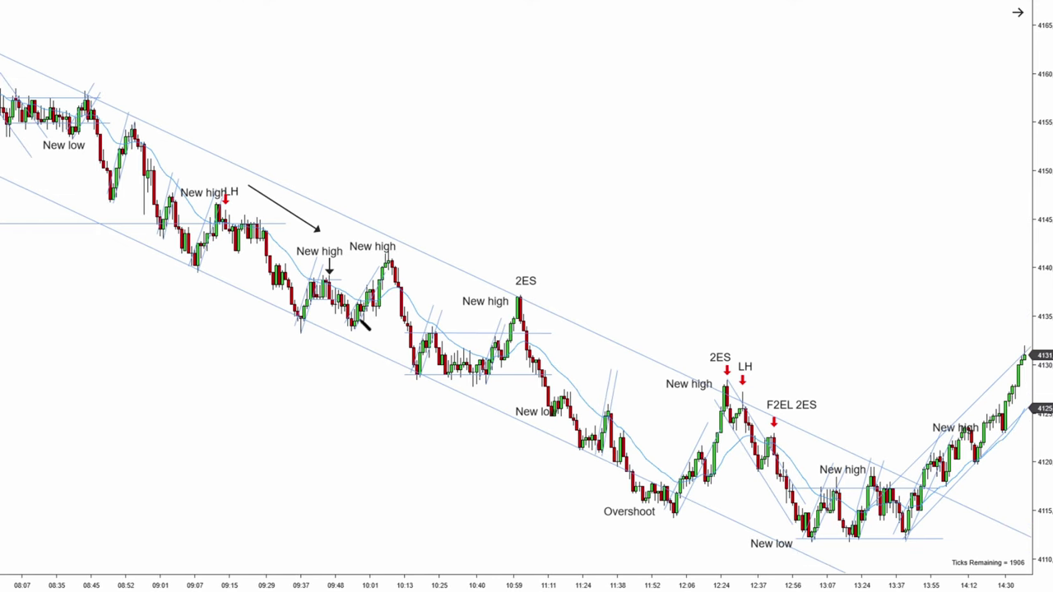
pyautogui.moveTo(354, 333); pyautogui.dragTo(367, 278)
pyautogui.moveTo(372, 315); pyautogui.dragTo(389, 264)
pyautogui.moveTo(483, 383); pyautogui.dragTo(492, 330)
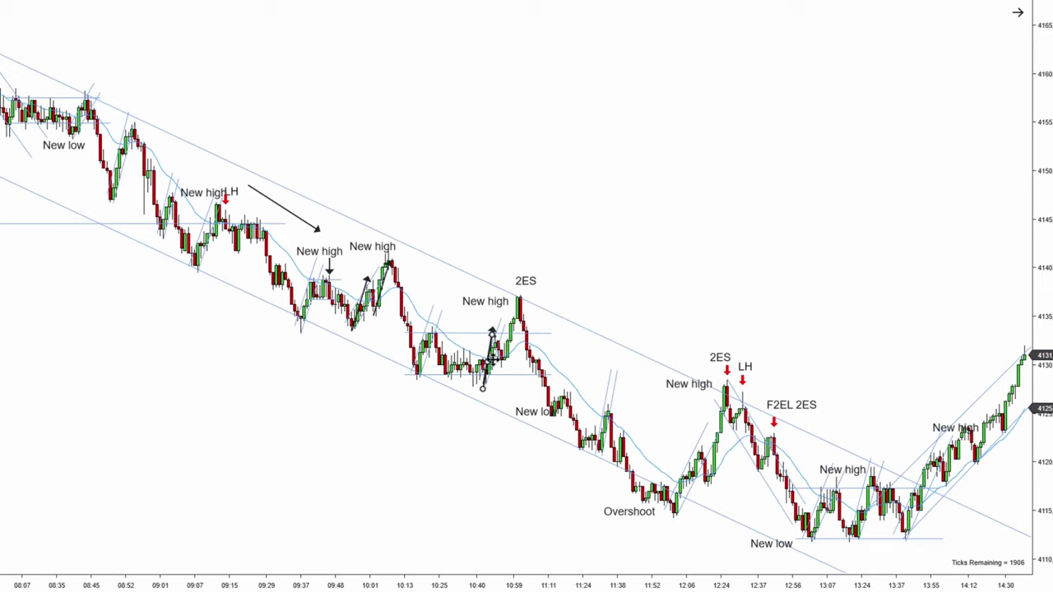
# Draw two arrows along the upward legs from the "Overshoot" low toward the second "2ES" and "LH" highs.
pyautogui.scroll(-2, 677, 285)
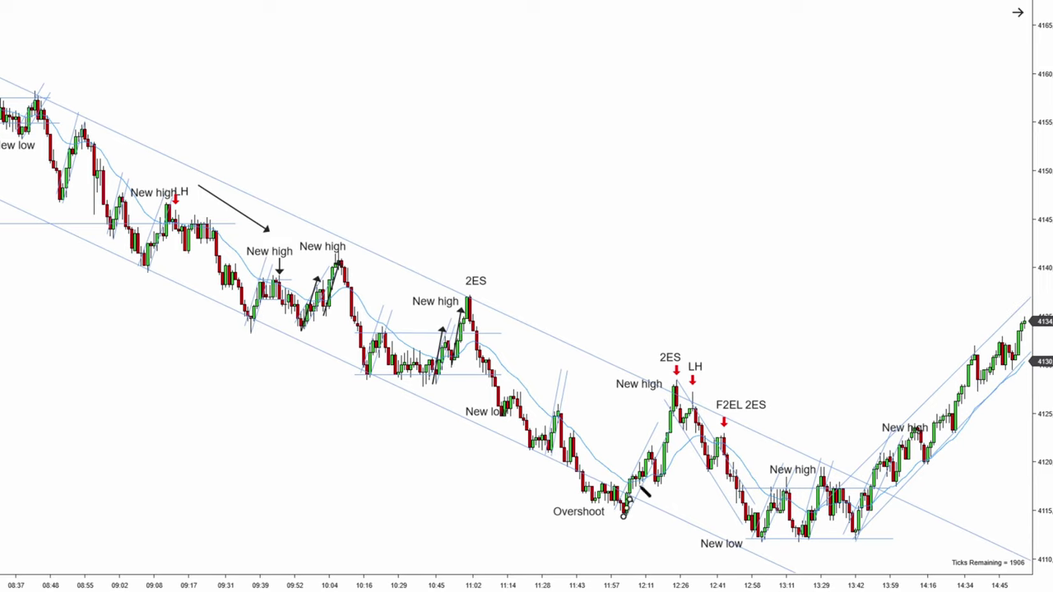
pyautogui.moveTo(614, 510); pyautogui.dragTo(658, 422)
pyautogui.moveTo(636, 466); pyautogui.dragTo(676, 449)
pyautogui.click(676, 449)
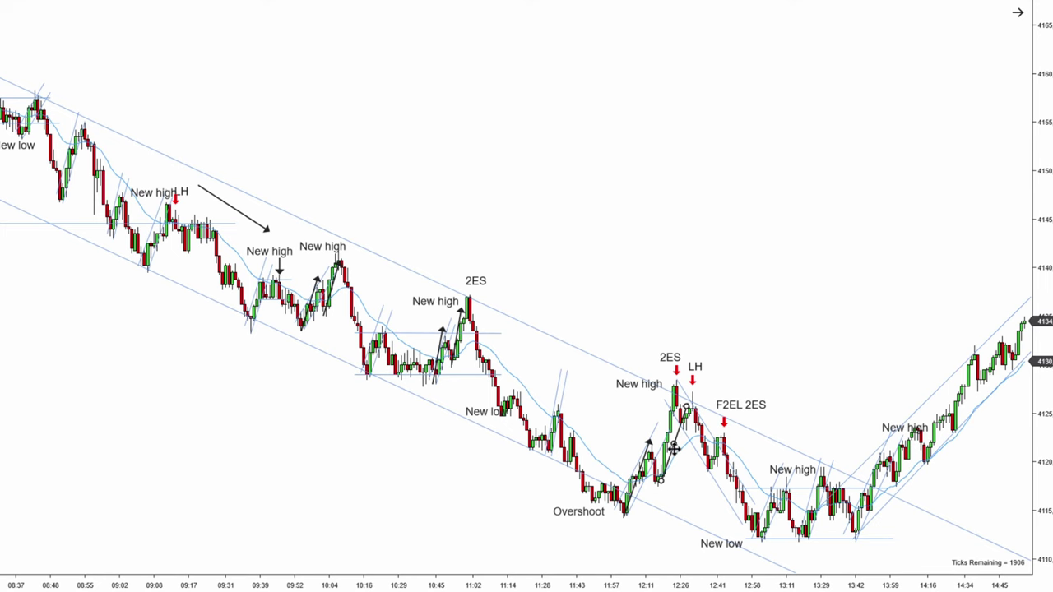
# Review the marked 2ES, LH and F2EL 2ES short setups along the falling channel and the rally that follows it.
pyautogui.moveTo(591, 384); pyautogui.dragTo(616, 386)
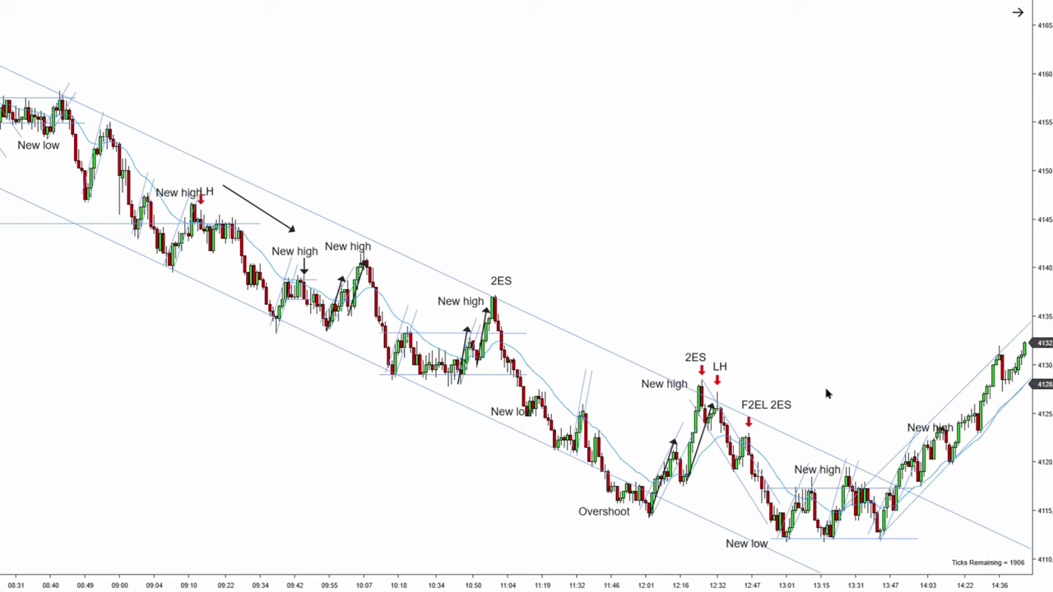
pyautogui.moveTo(826, 391); pyautogui.dragTo(732, 380)
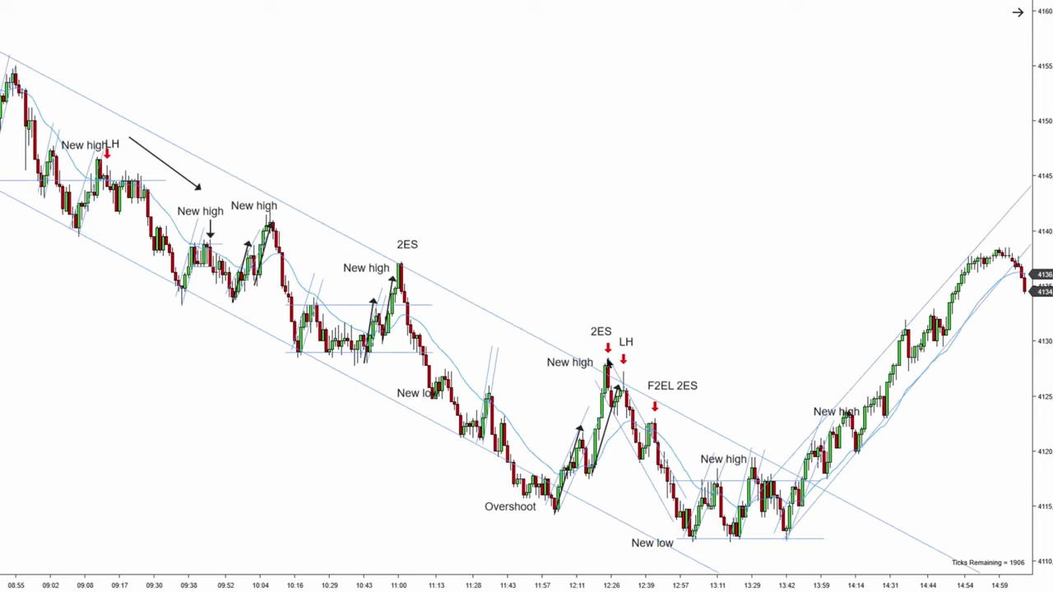
pyautogui.moveTo(808, 371); pyautogui.dragTo(730, 399)
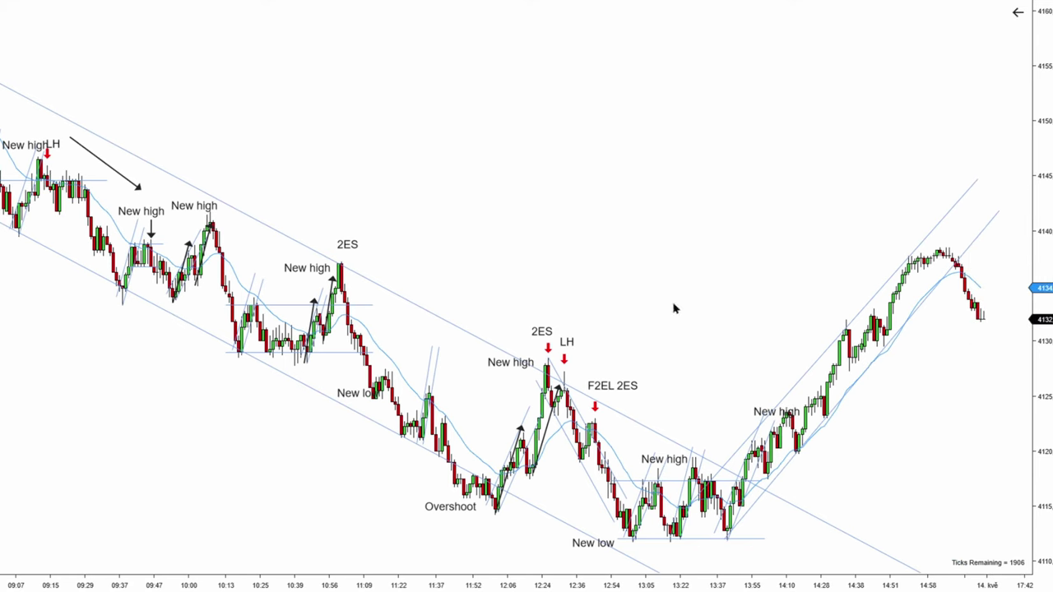
pyautogui.scroll(5, 521, 247)
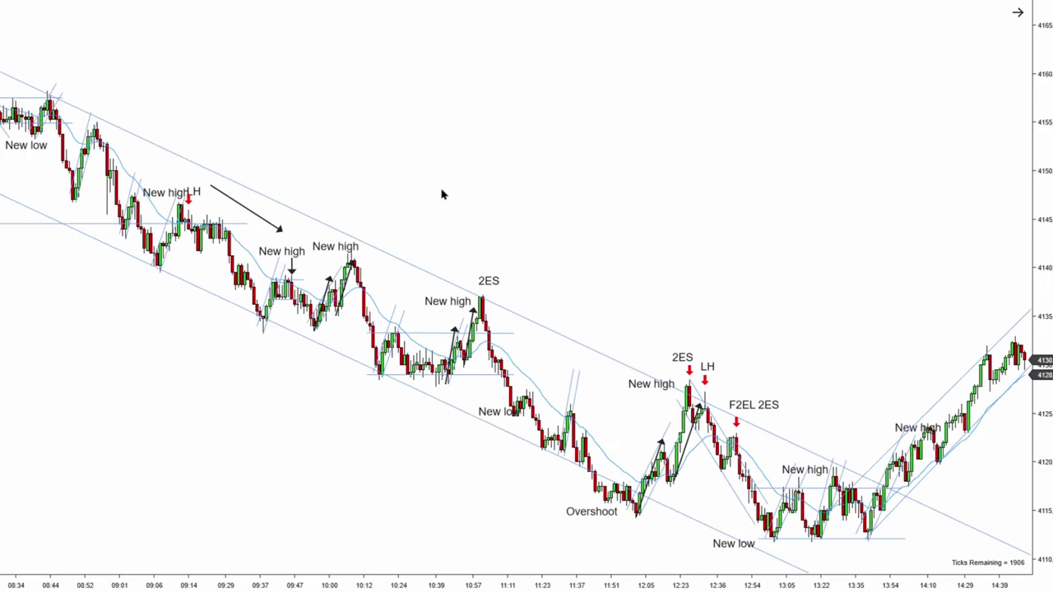
pyautogui.scroll(2, 452, 196)
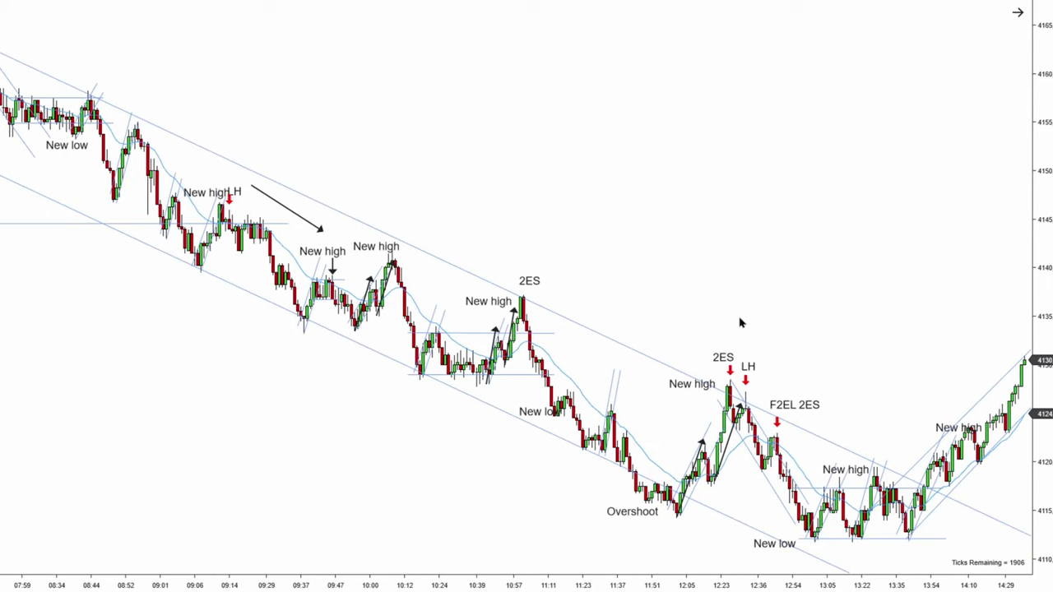
pyautogui.scroll(-2, 730, 299)
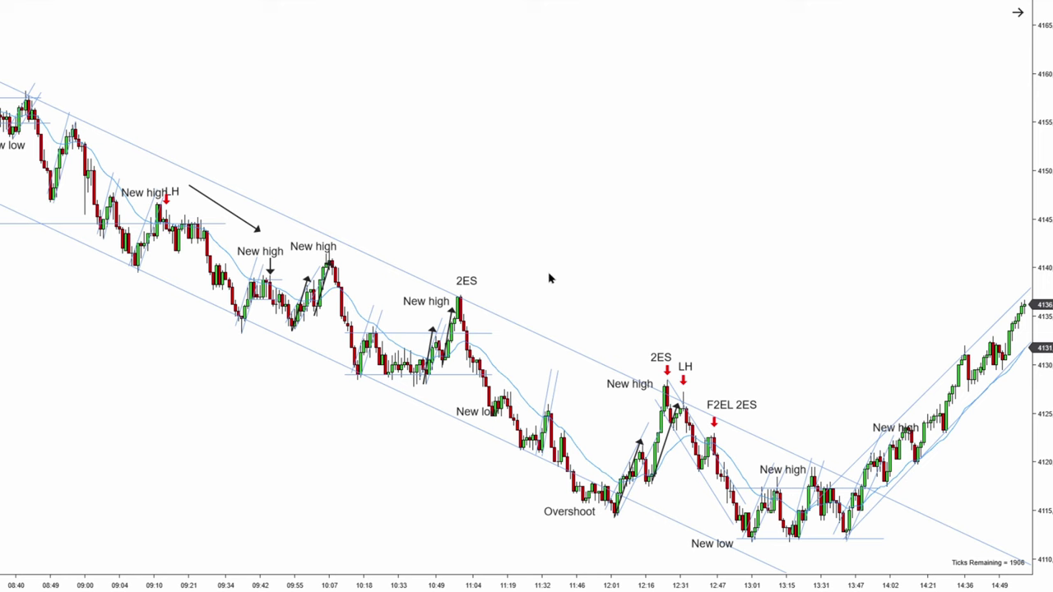
pyautogui.scroll(2, 594, 282)
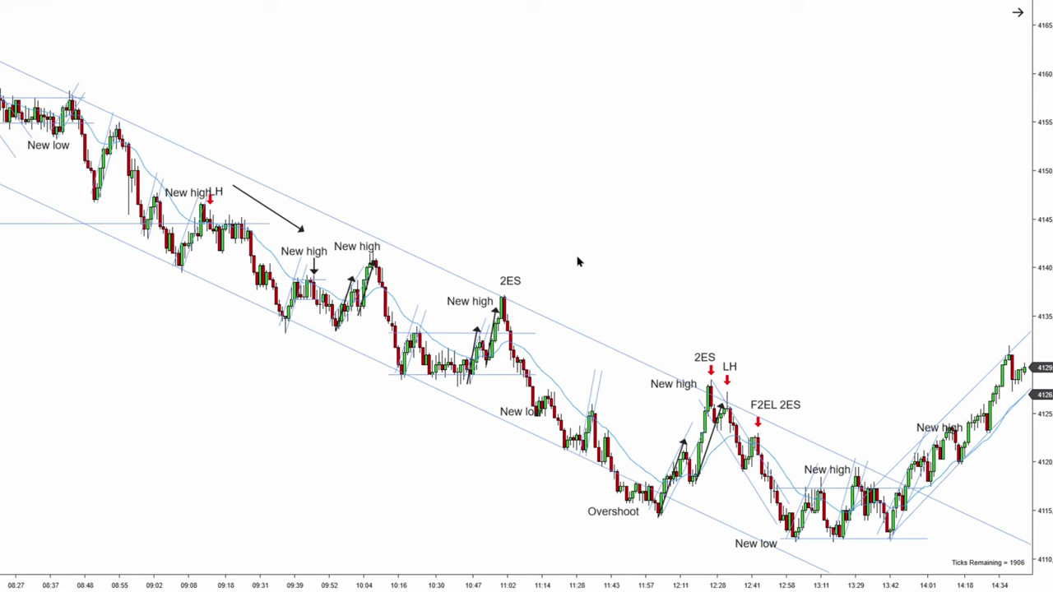